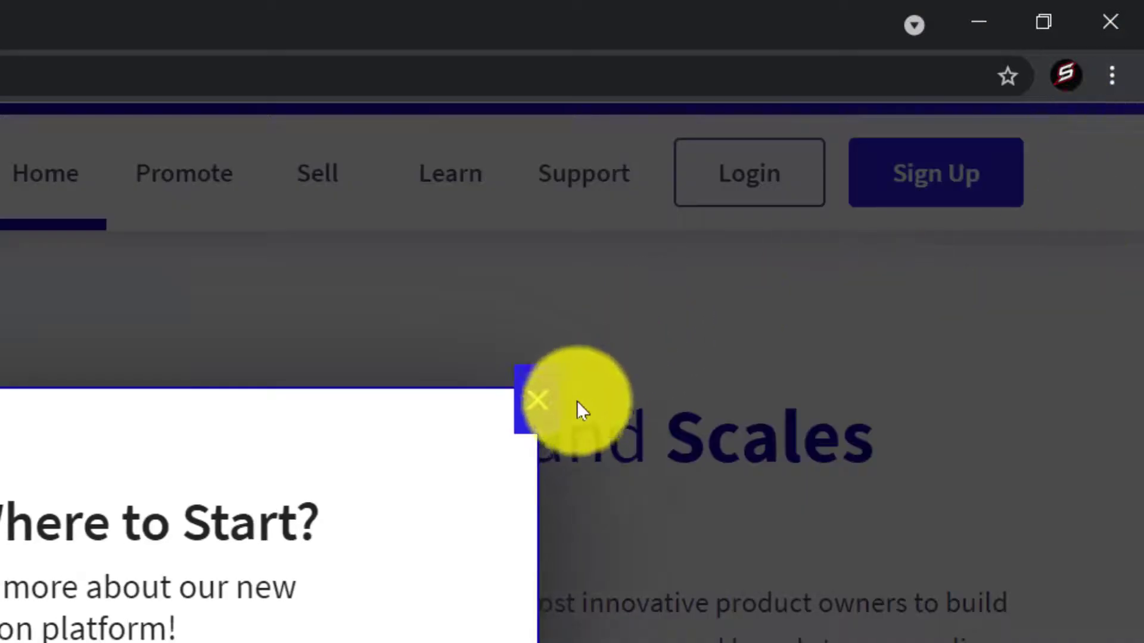
Close the 'Where to Start?' popup on the ClickBank homepage
left_click(539, 409)
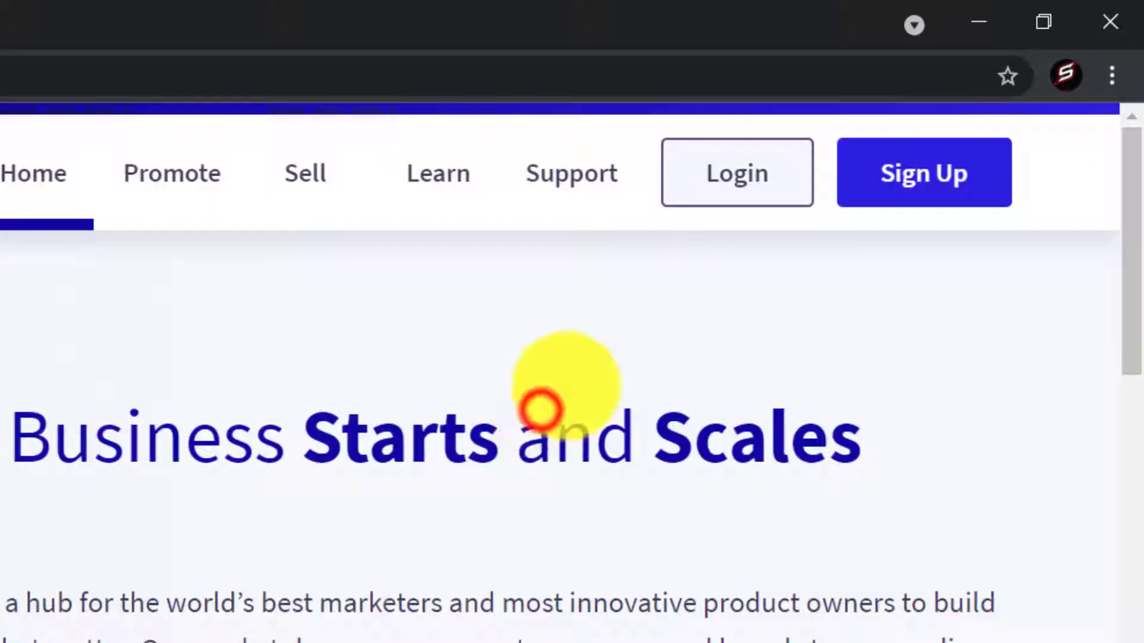
Go to the Sign Up page and scroll to reveal the account creation form
left_click(913, 181)
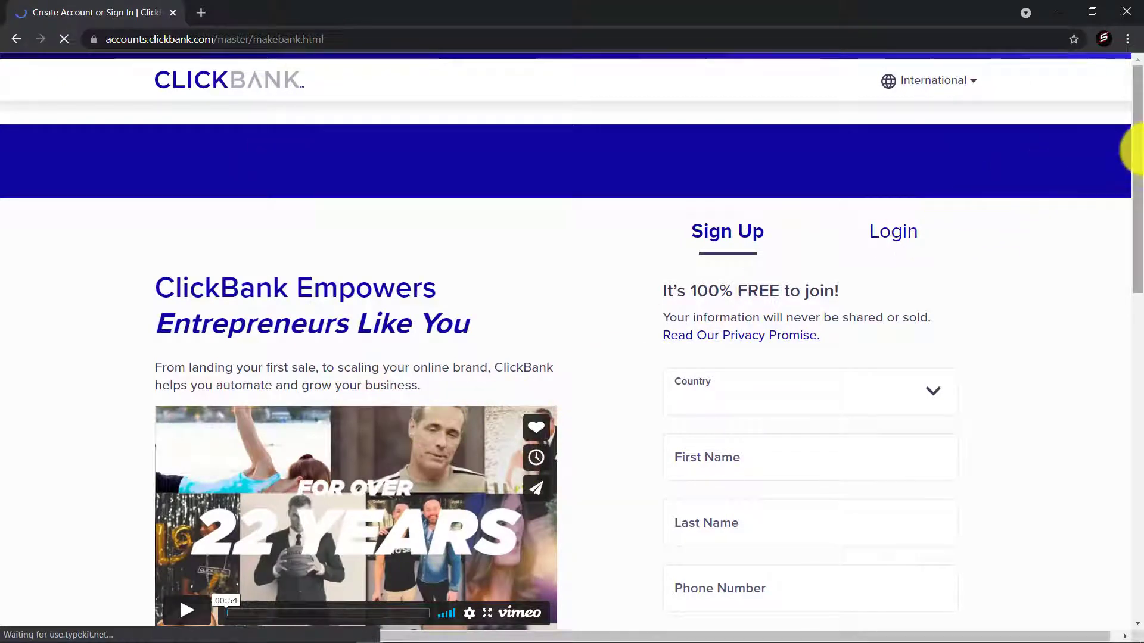
left_click_drag(1137, 148, 1140, 205)
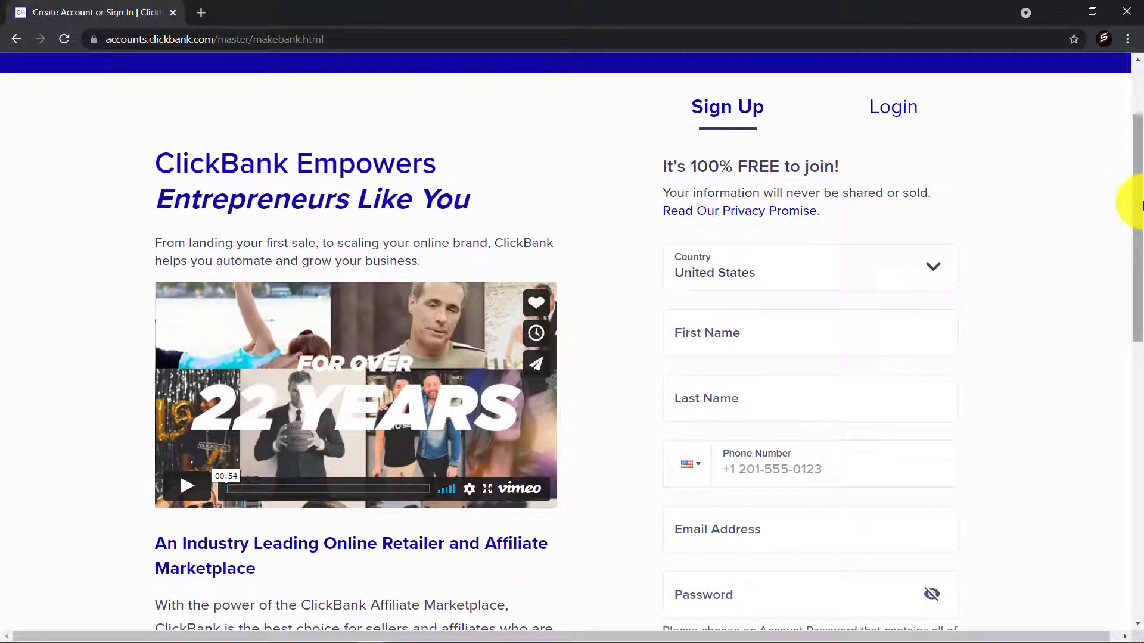
Choose Rwanda from the Country list so the phone prefix becomes +250
left_click(930, 272)
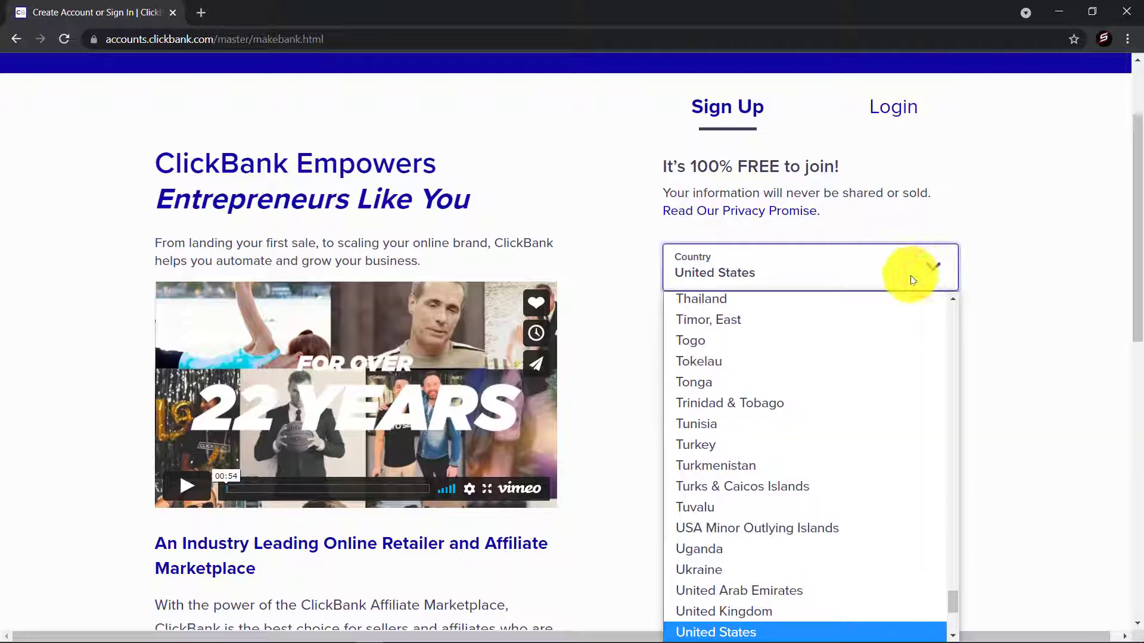
left_click(954, 344)
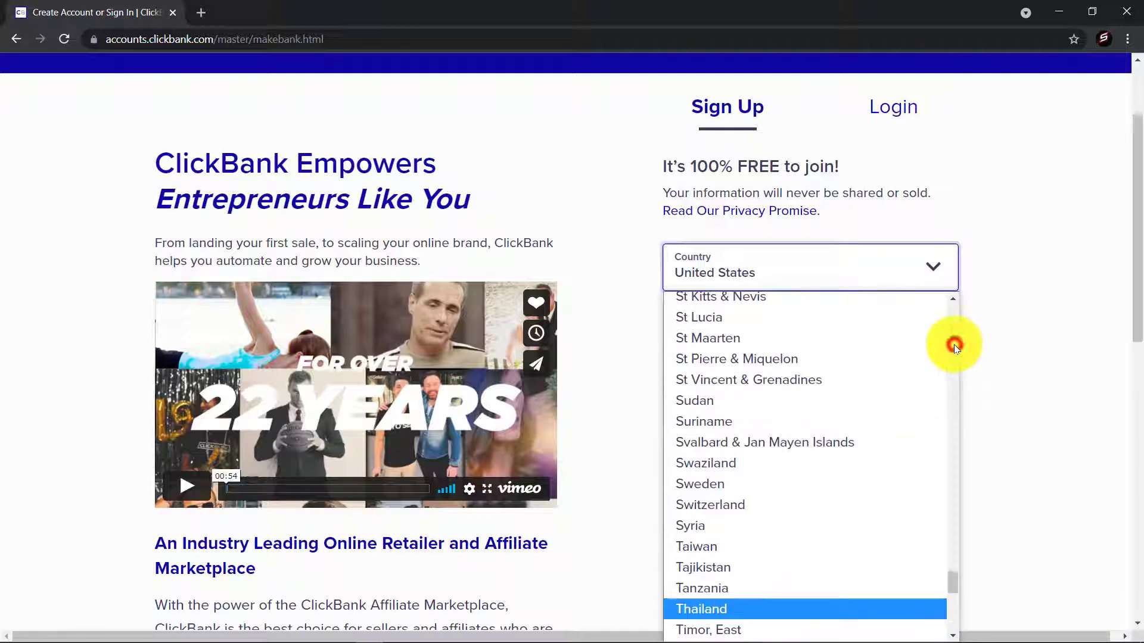
left_click(951, 577)
left_click_drag(947, 570, 933, 537)
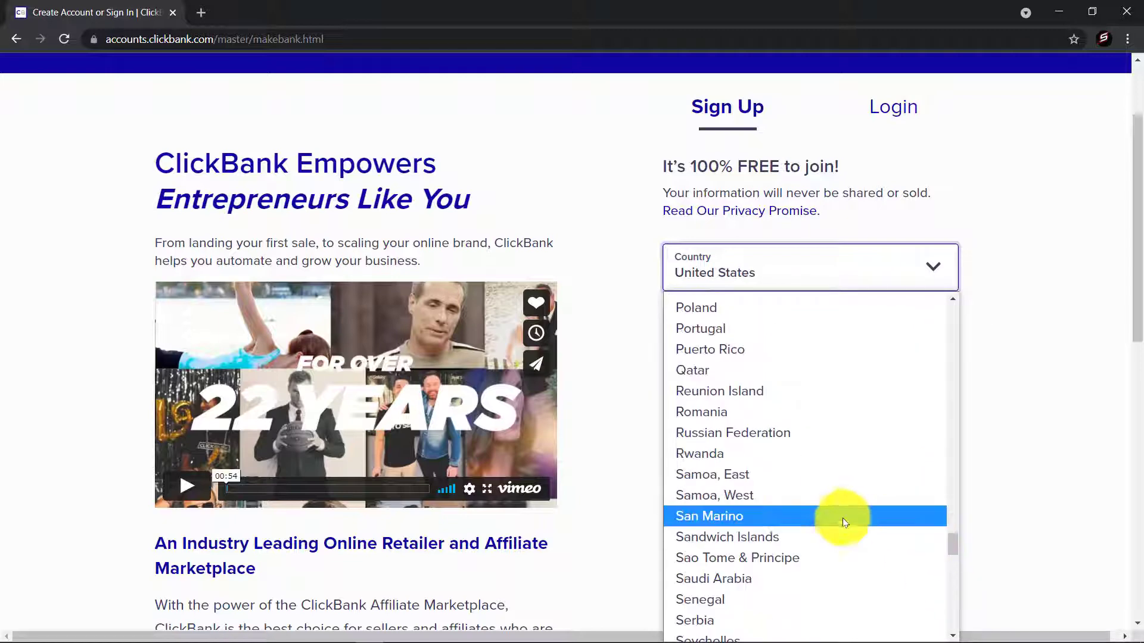
left_click(709, 459)
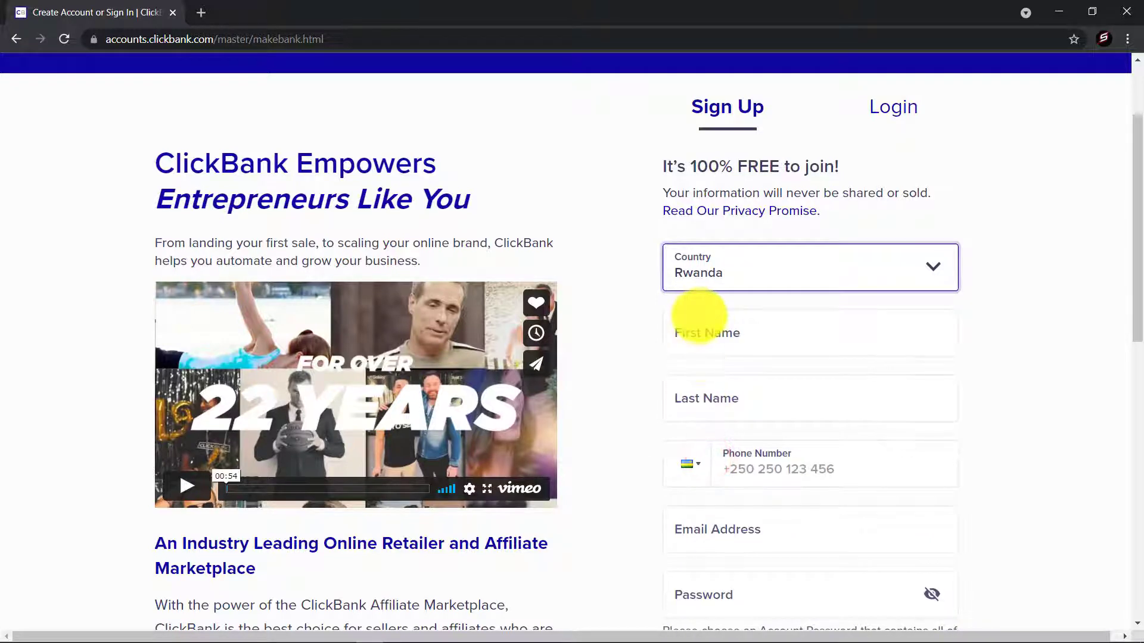
left_click(695, 320)
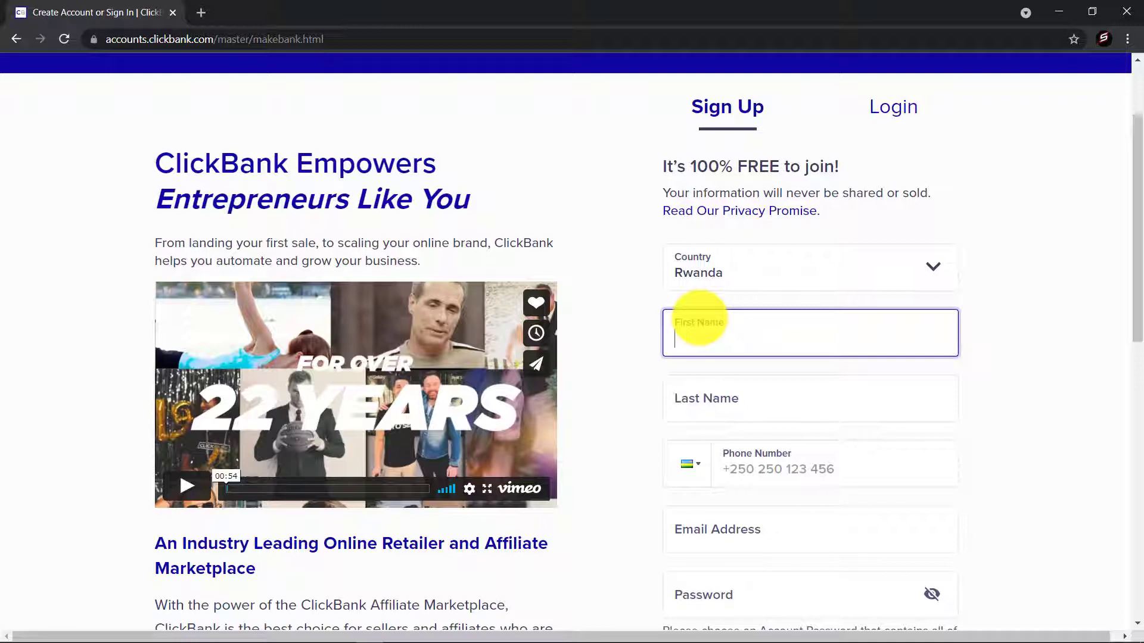
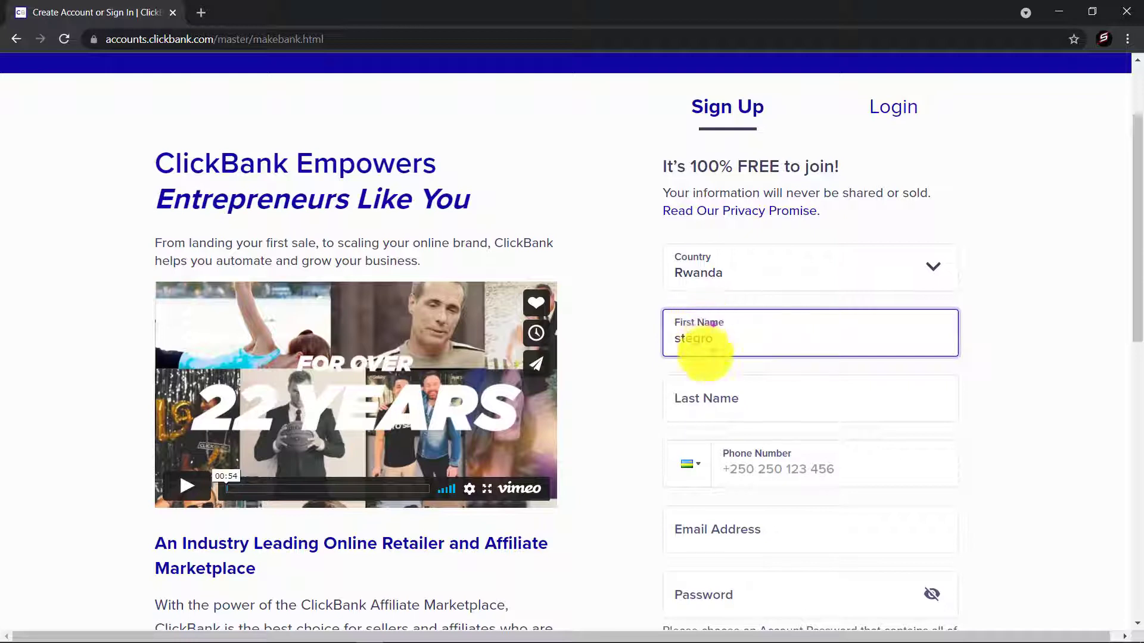
Enter the user's first name, last name and phone number on the form
left_click(703, 399)
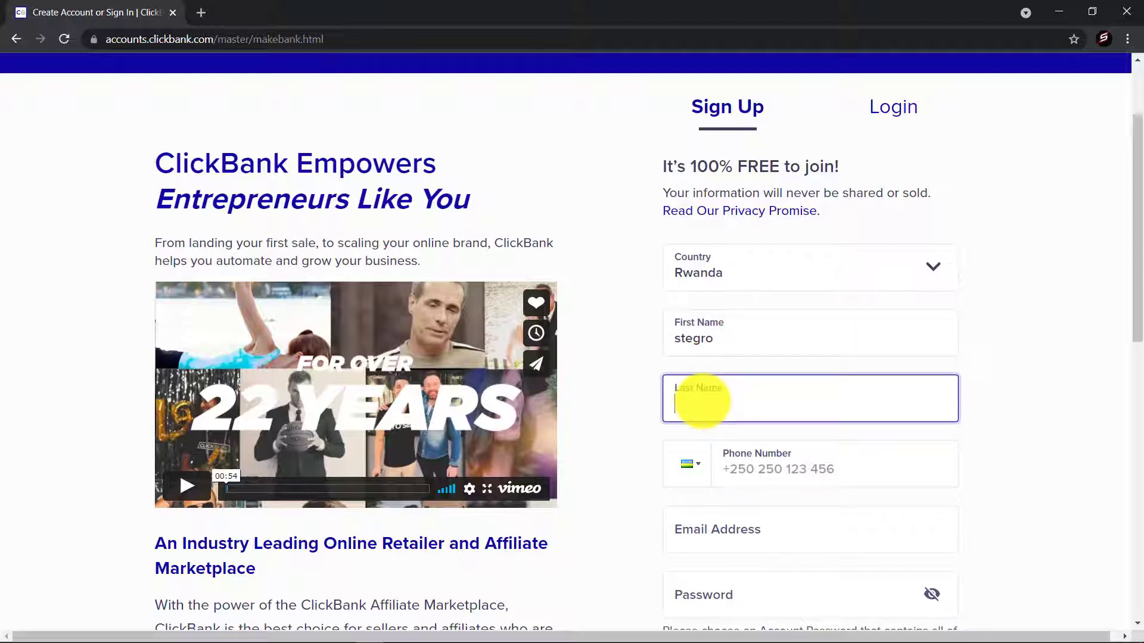
left_click(755, 464)
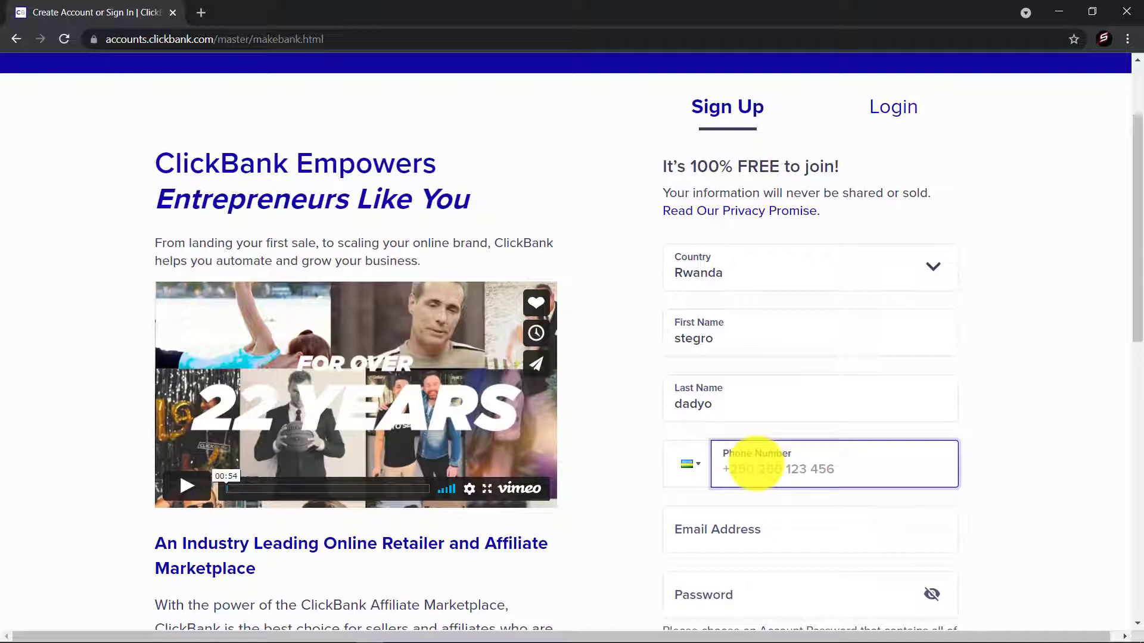
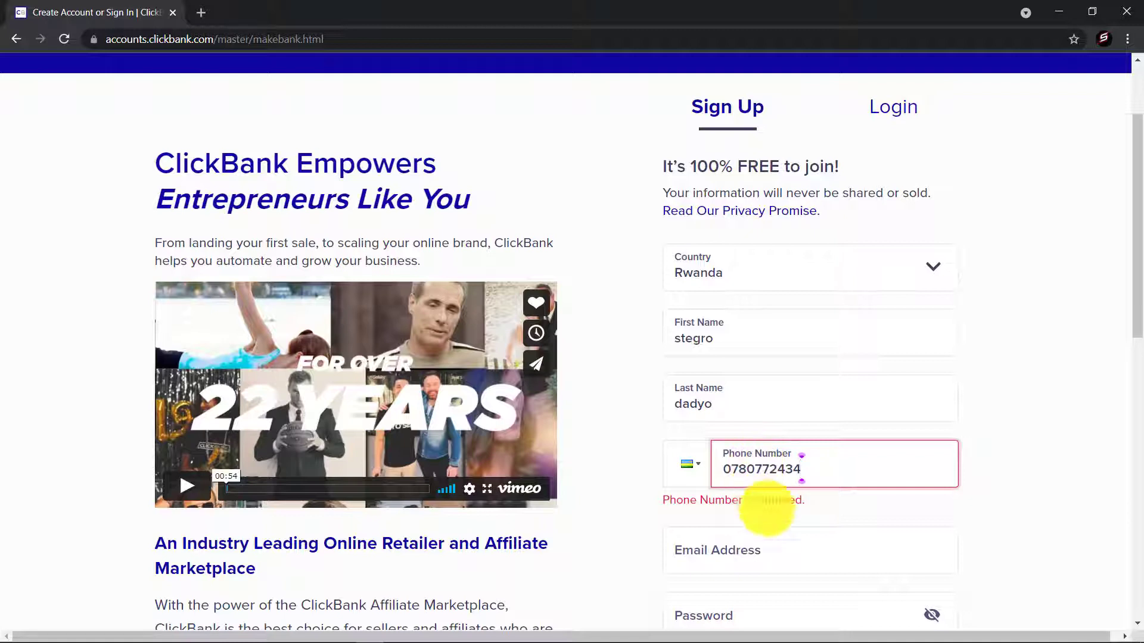
left_click(778, 549)
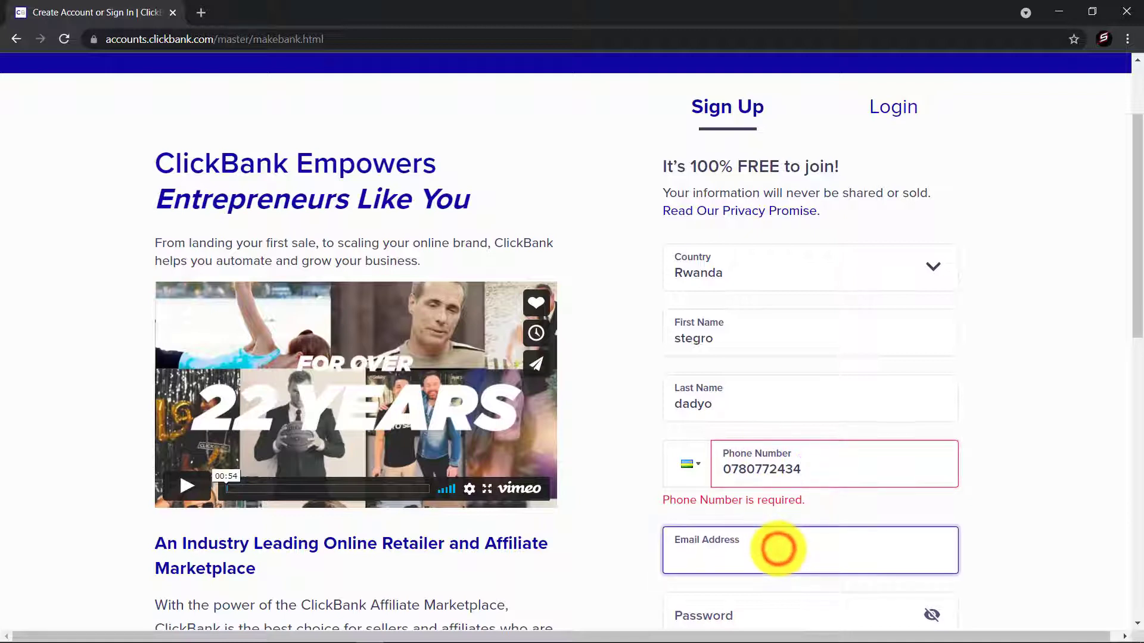
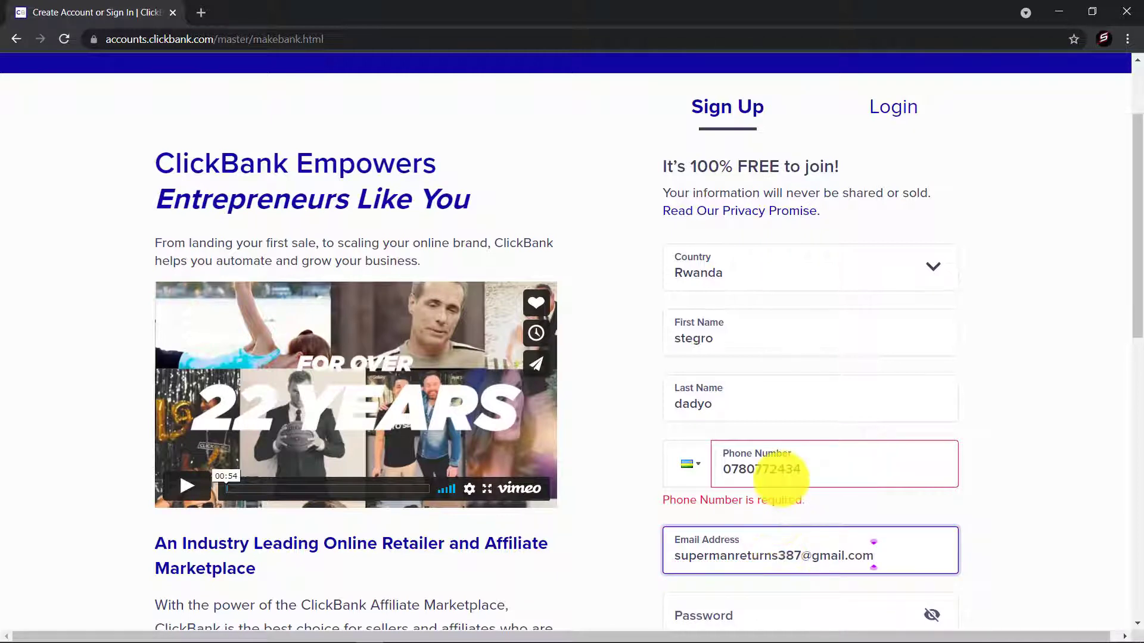
Type the user's e-mail address, confirming it against the Chrome profile menu
left_click(1108, 38)
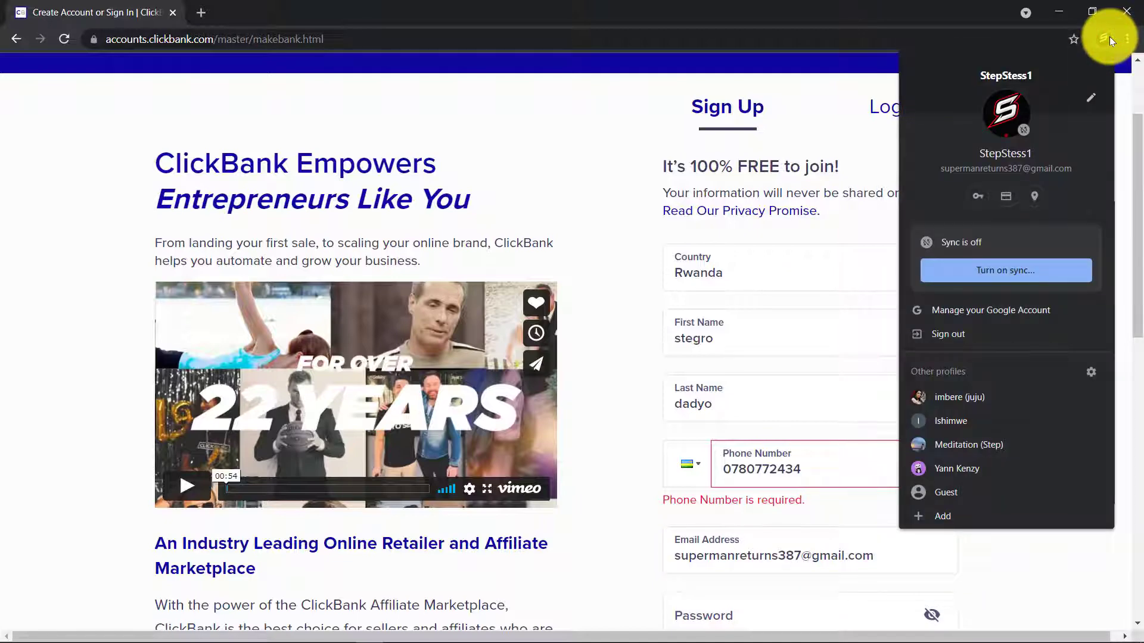
left_click(1109, 36)
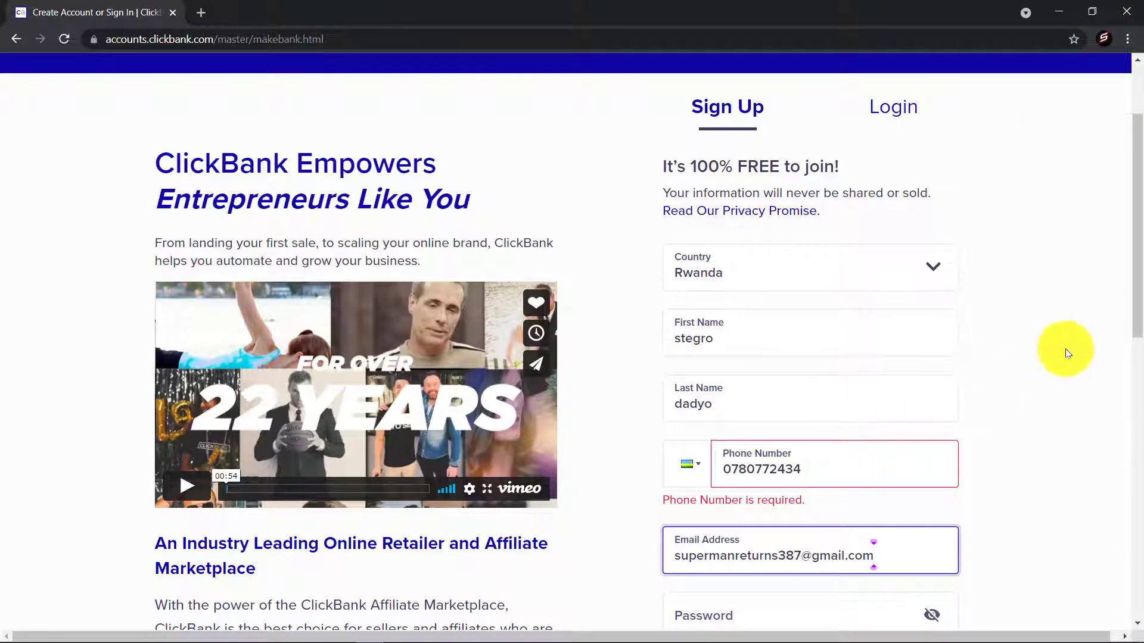
left_click_drag(1134, 303, 1141, 390)
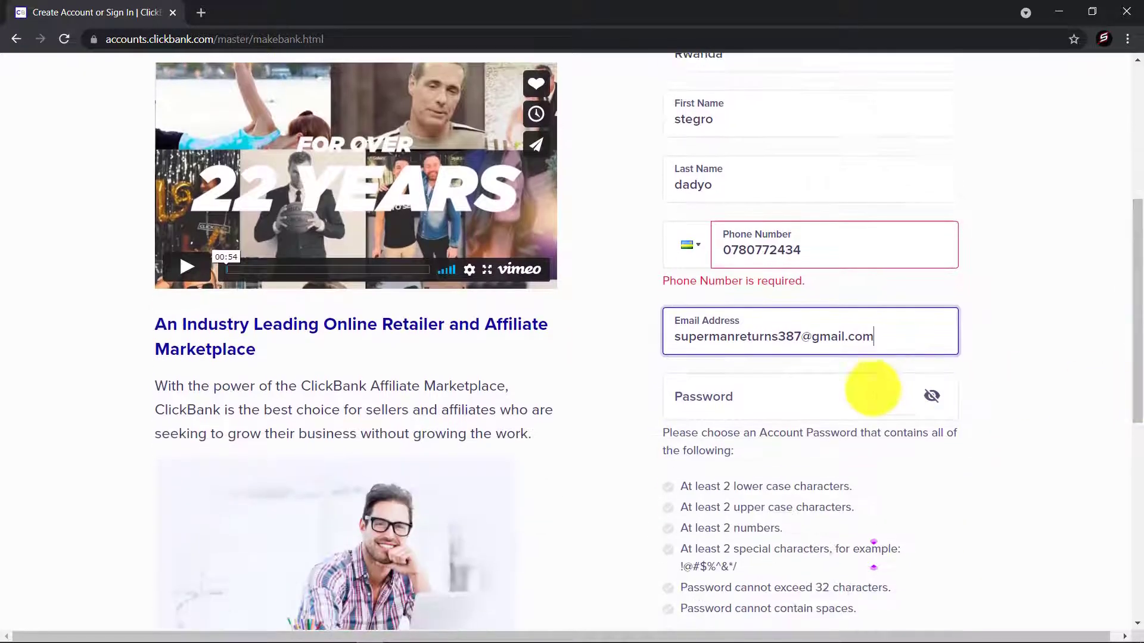
left_click(786, 409)
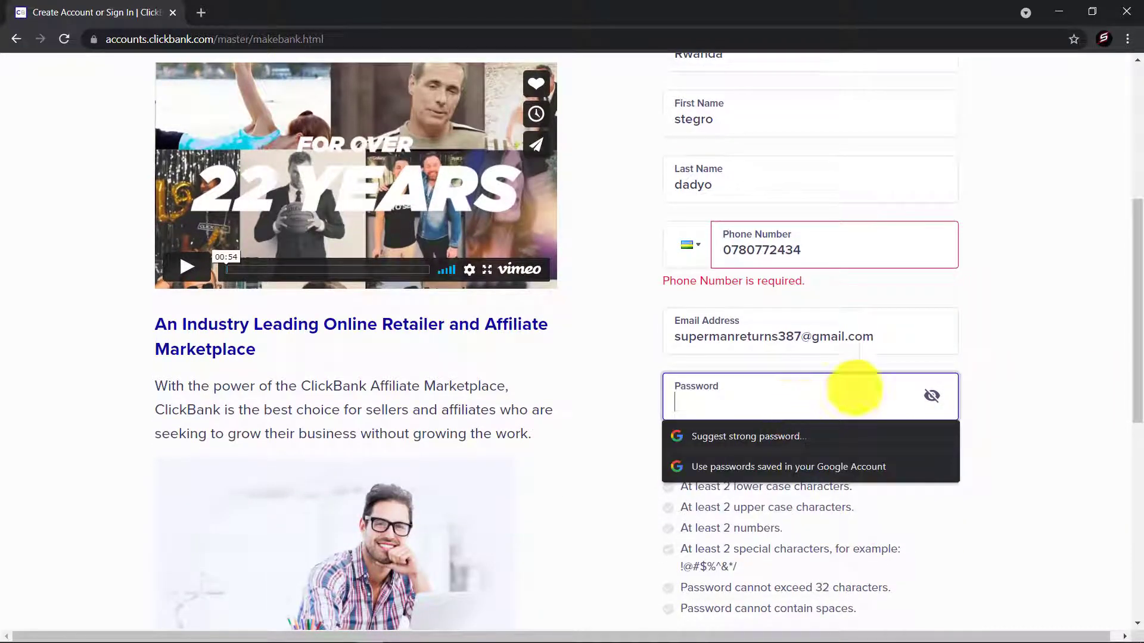
left_click(978, 388)
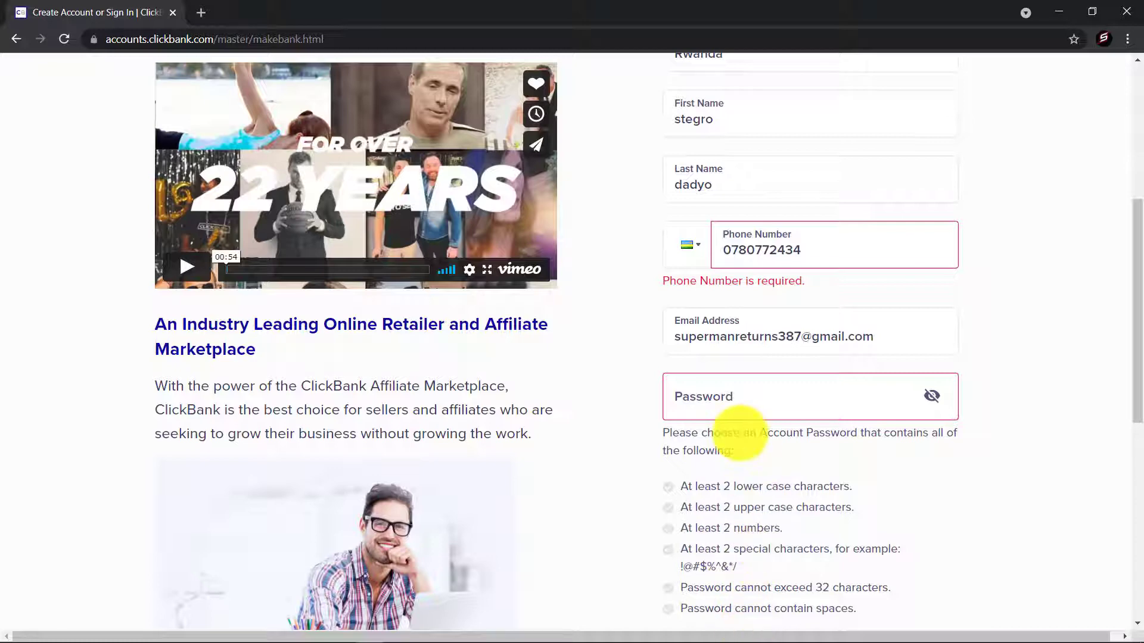
left_click(731, 407)
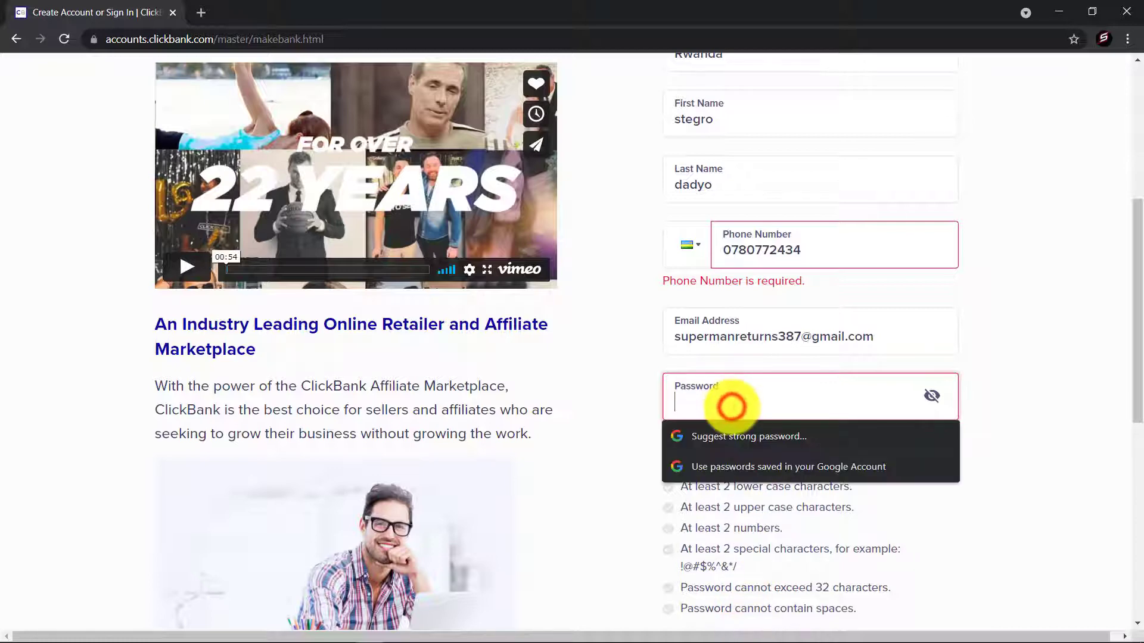
left_click(745, 434)
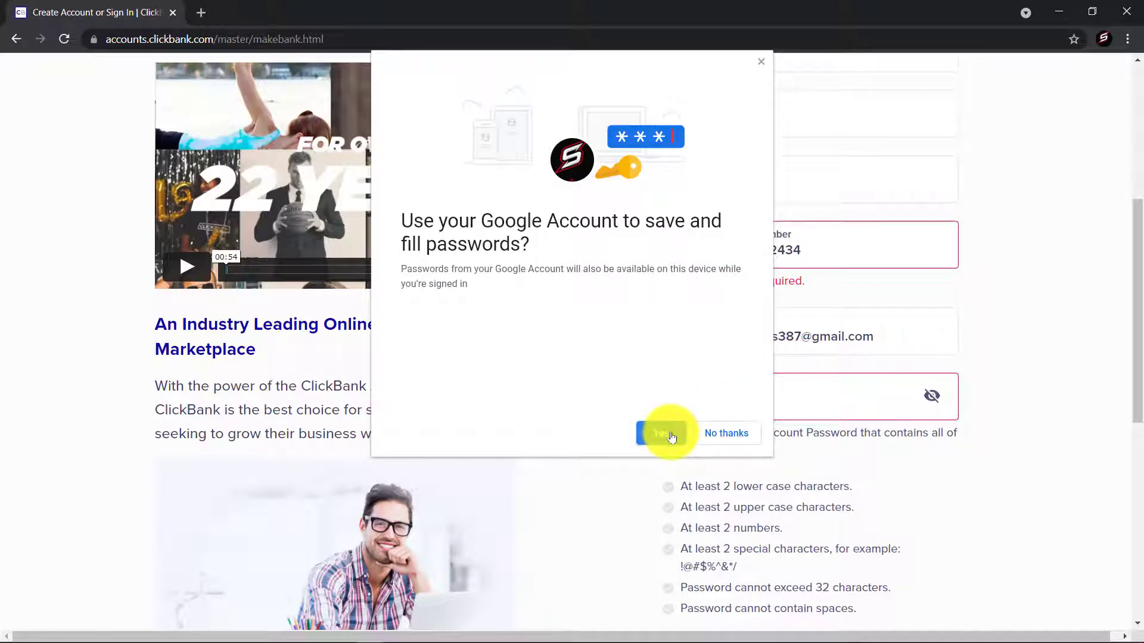
left_click(669, 435)
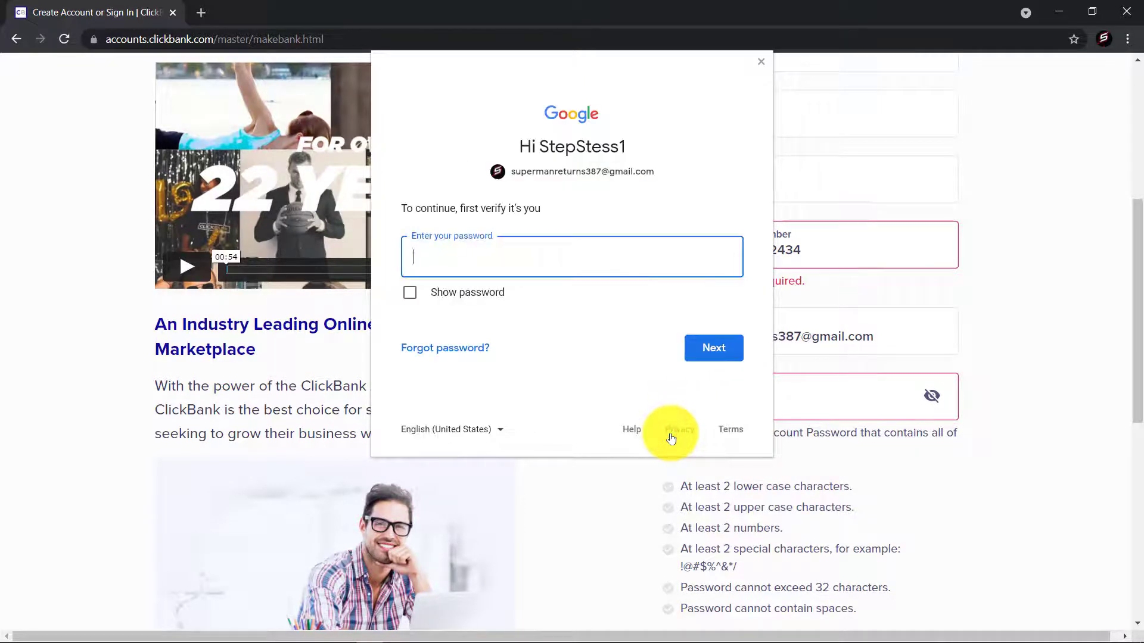
left_click(760, 59)
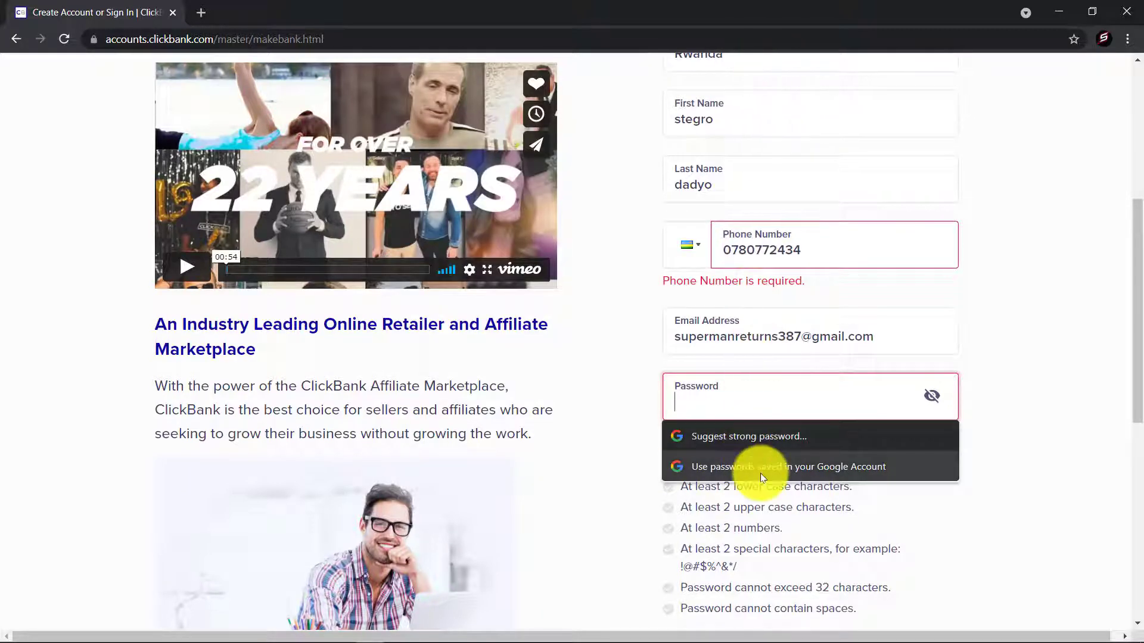
left_click(741, 394)
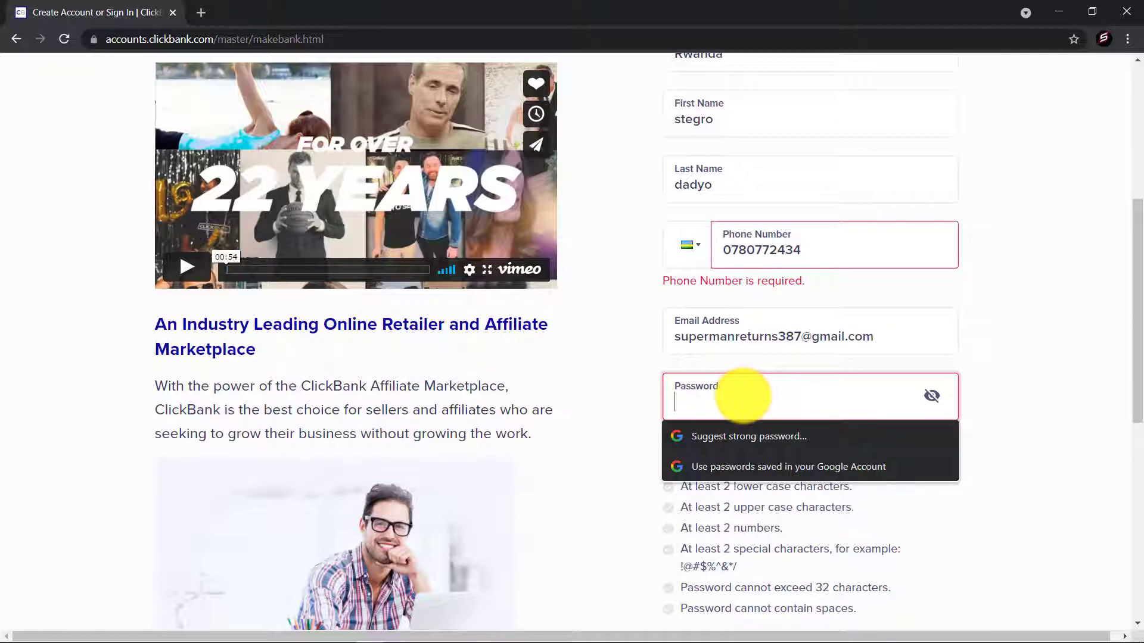
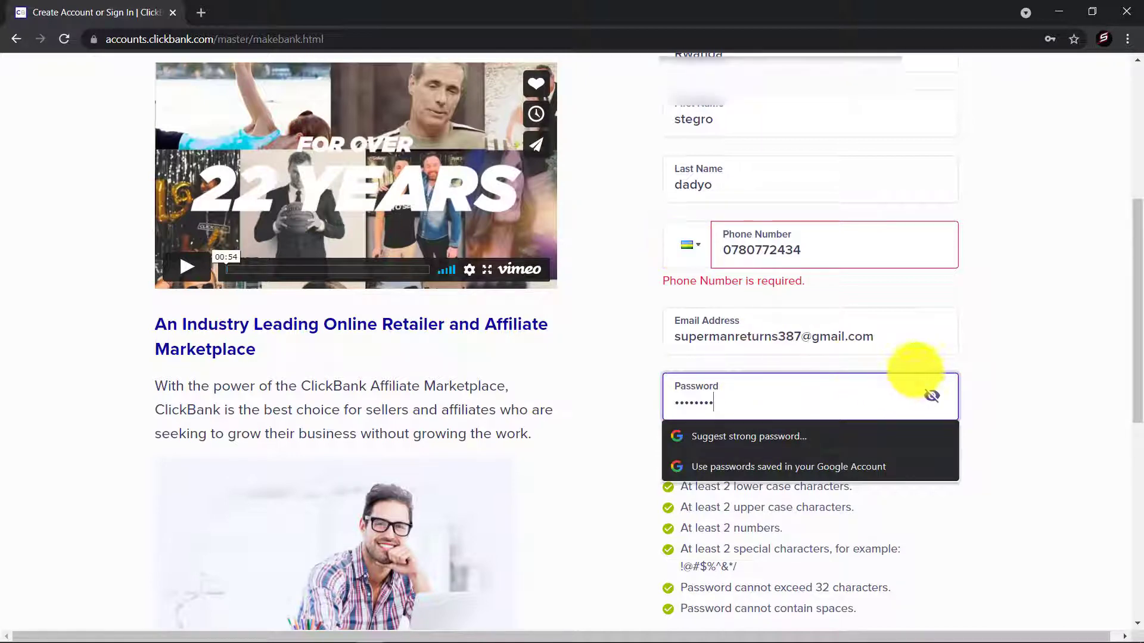
Enter a password mixing lower case, upper case, digits and special characters
scroll(1110, 447, "down", 5)
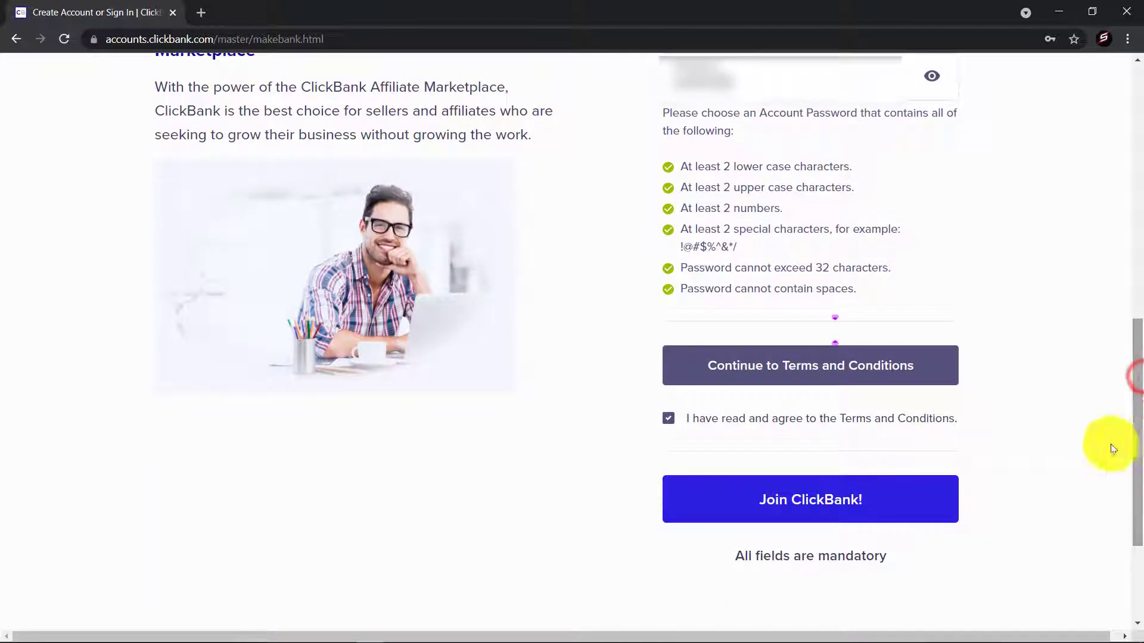
Submit the form with 'Join ClickBank!' to create the account
left_click(807, 512)
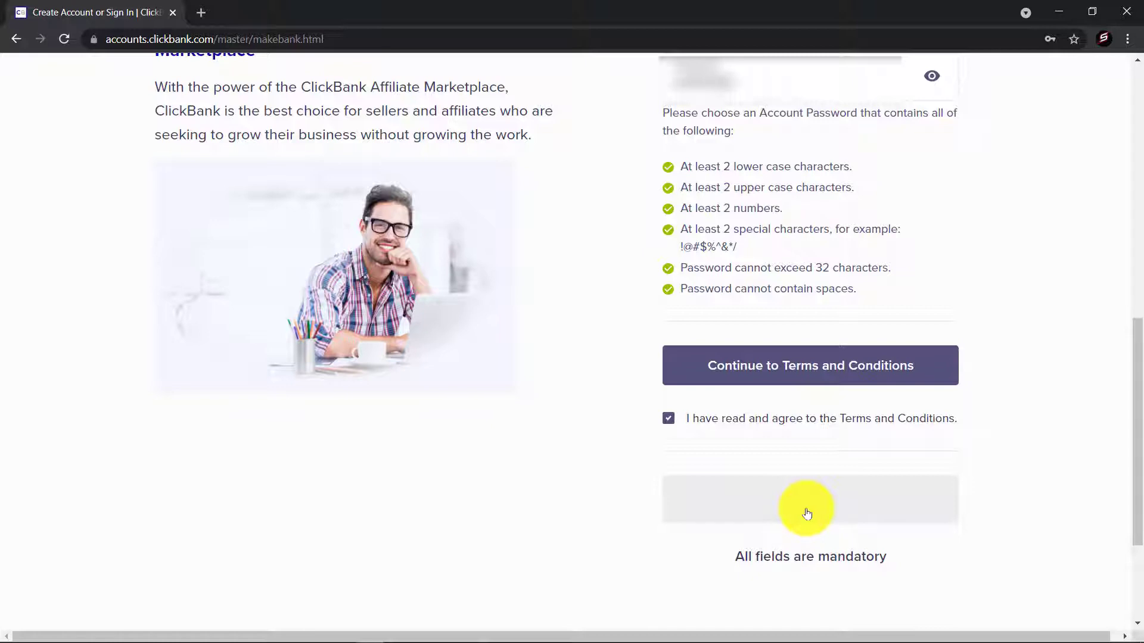
left_click(807, 513)
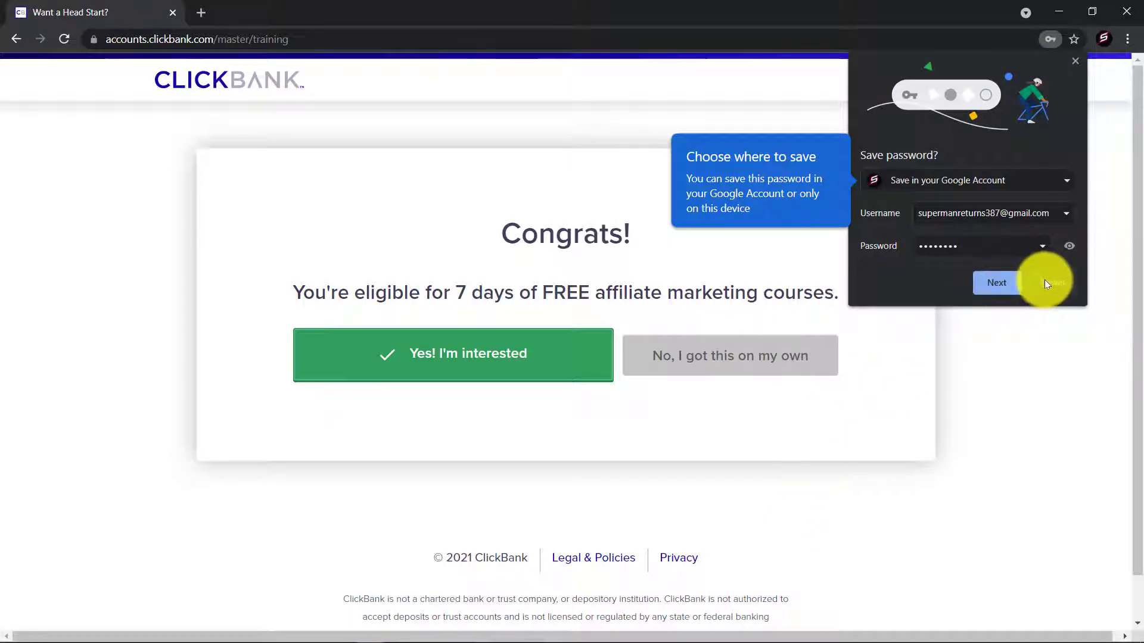
Dismiss the save-password prompt and decline the free courses and follow-up offers
key("Escape")
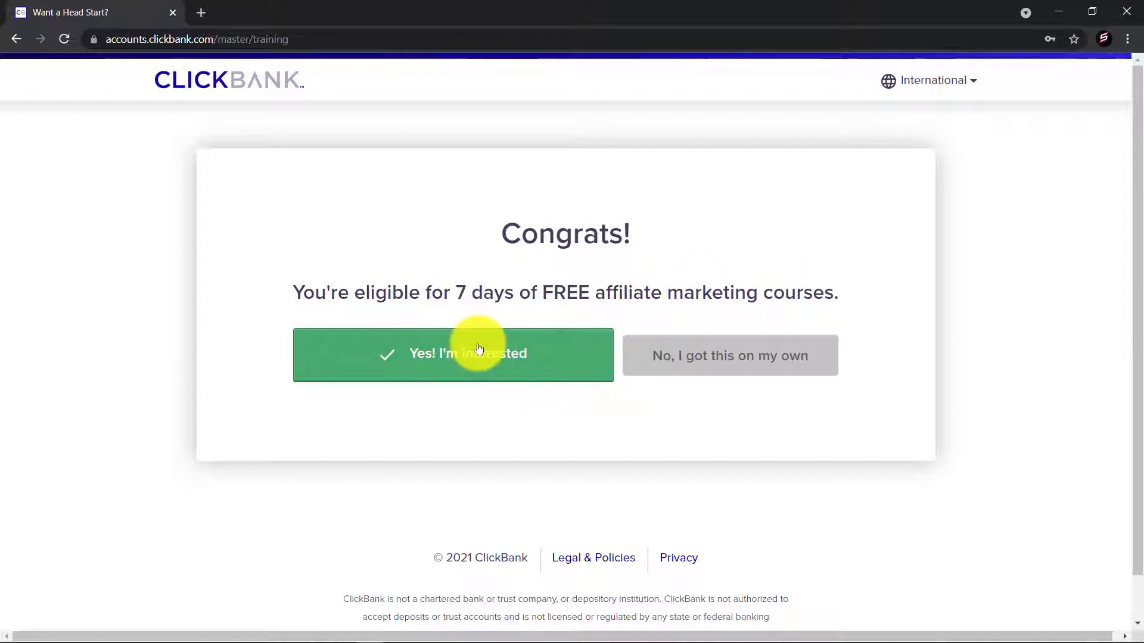
left_click(691, 374)
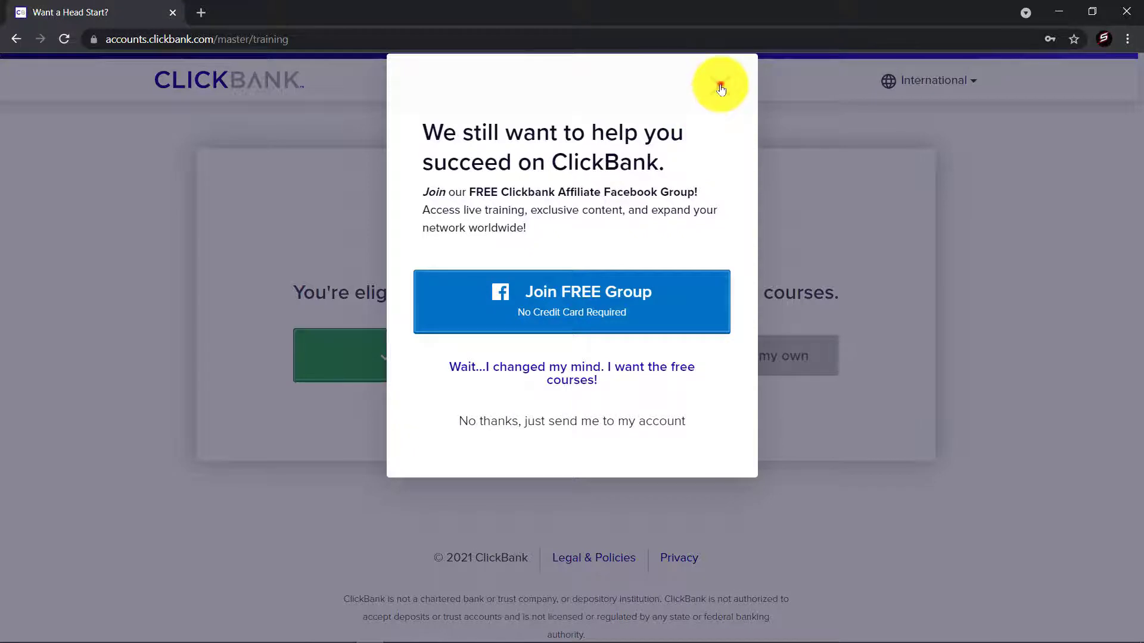
left_click(721, 83)
left_click(702, 353)
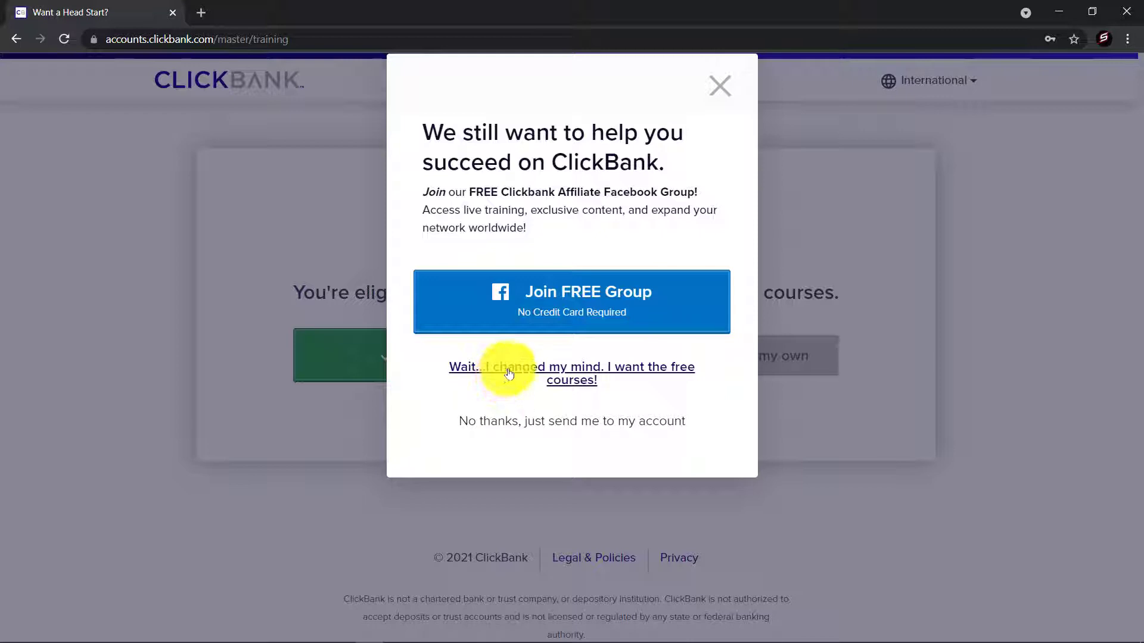
left_click(526, 427)
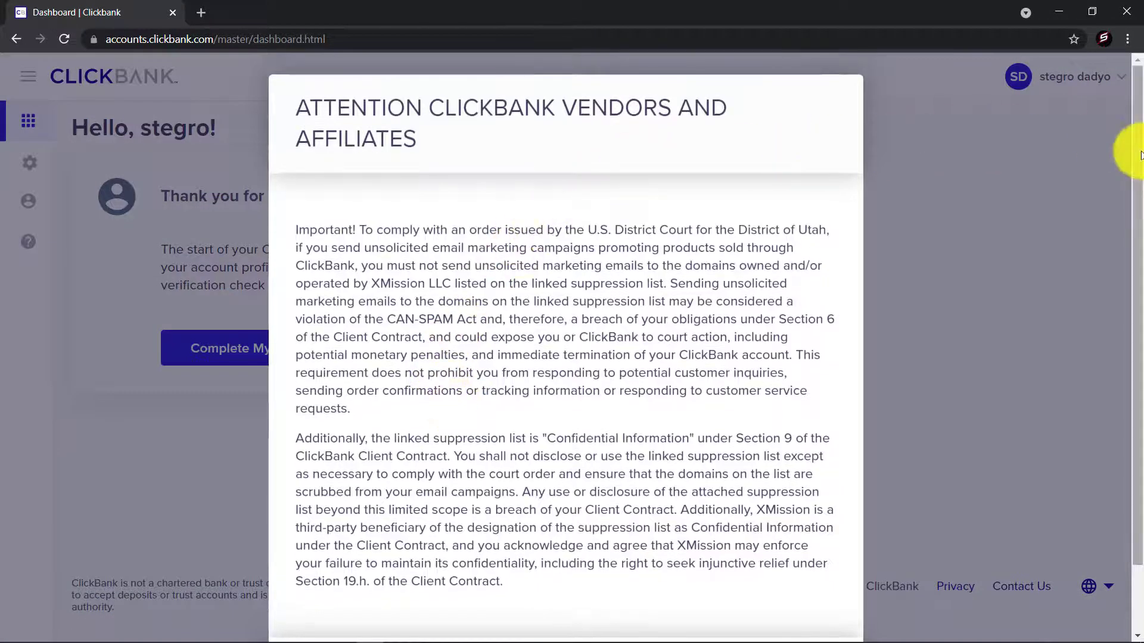
Download and accept the suppression list, then go to 'Complete My Profile'
scroll(1136, 209, "down", 2)
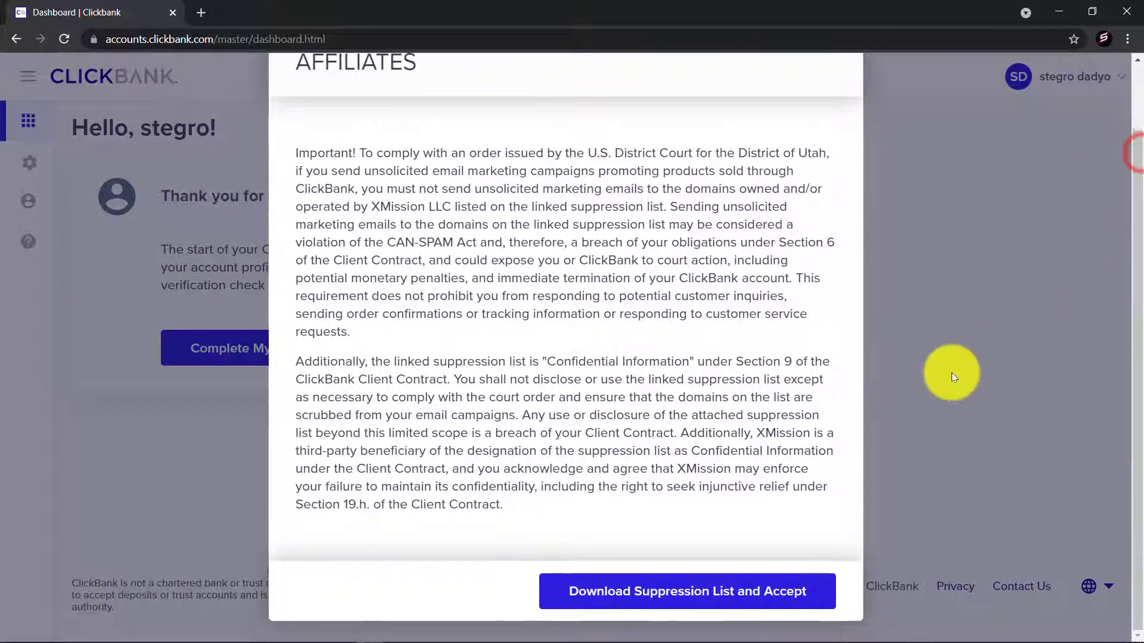
left_click(673, 592)
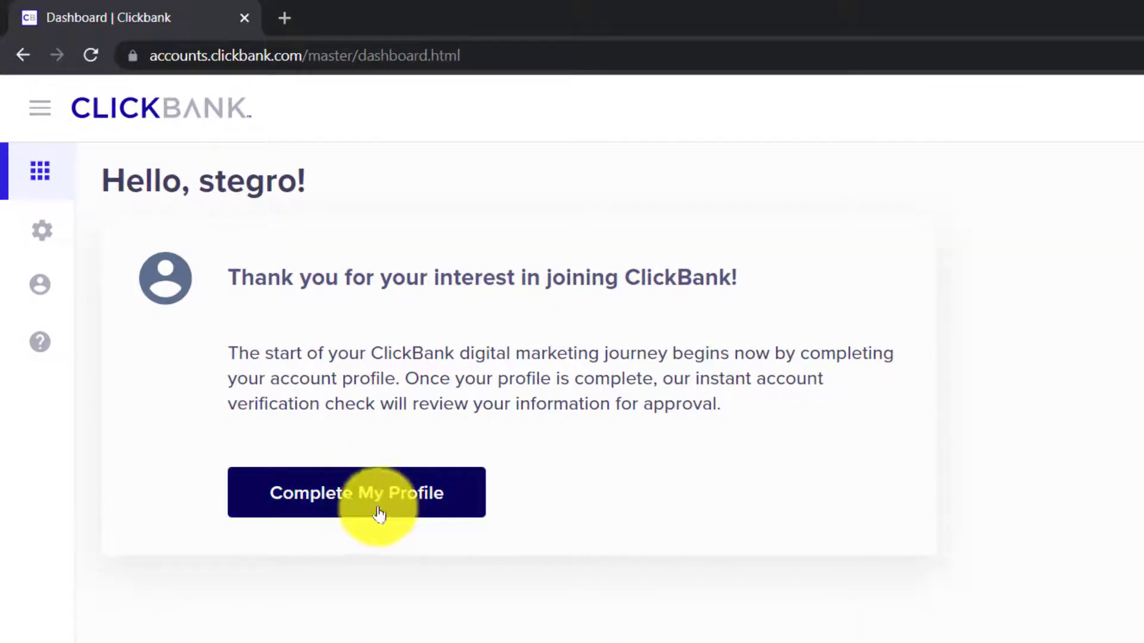
left_click(379, 511)
left_click(378, 505)
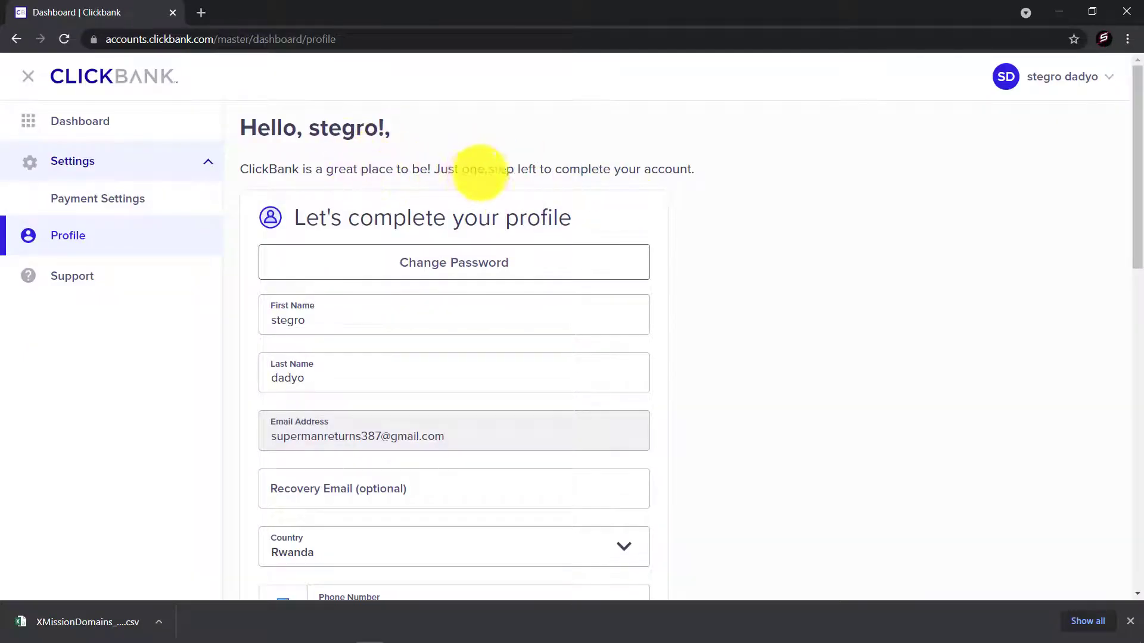
Fill in the street address field on the profile form
left_click_drag(1136, 246, 1141, 439)
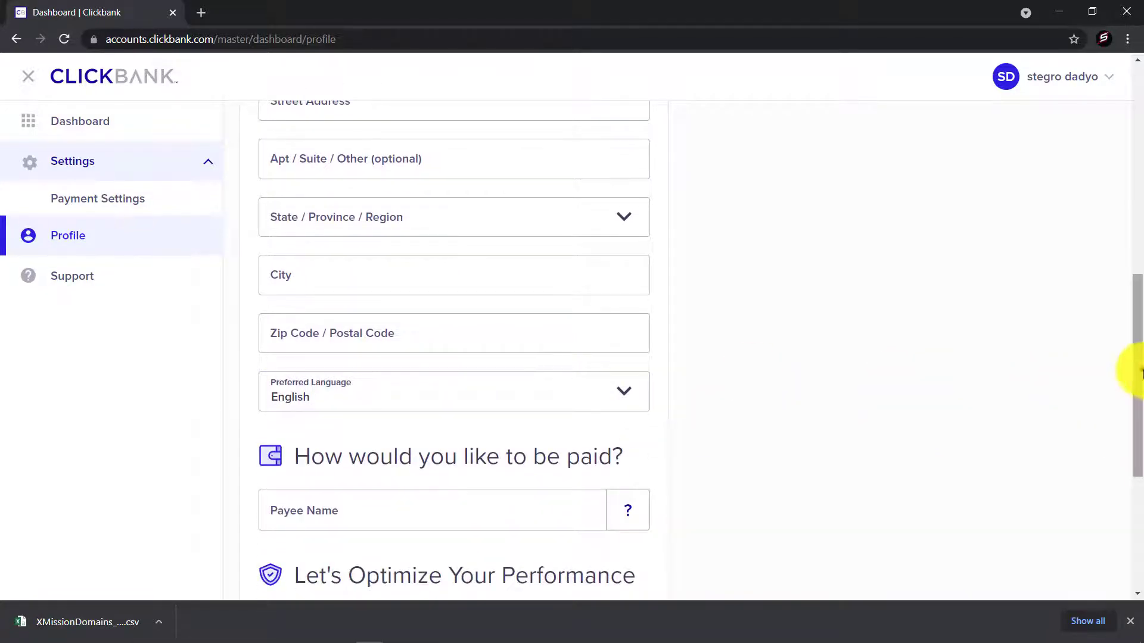
left_click_drag(1141, 372, 1141, 314)
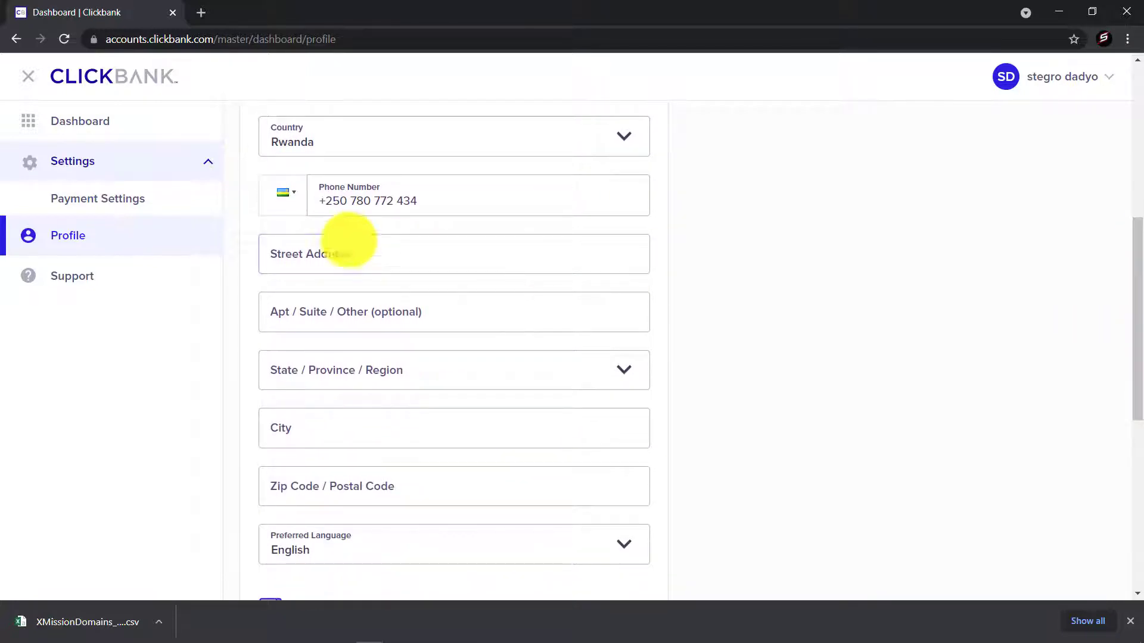
left_click(275, 241)
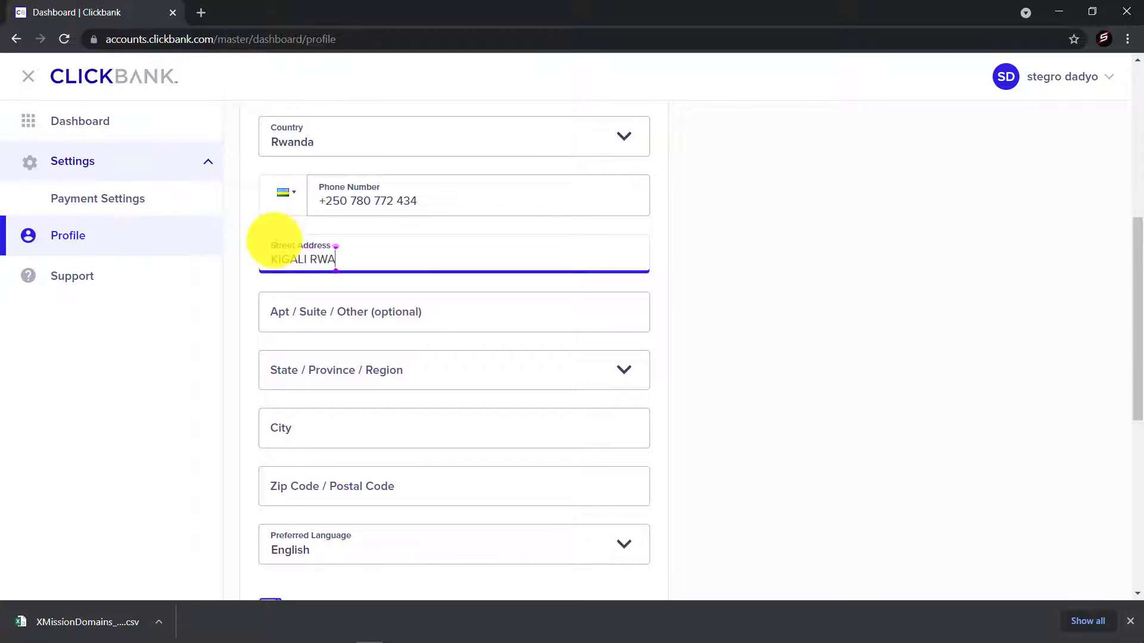
type("KIGALI RWANDA")
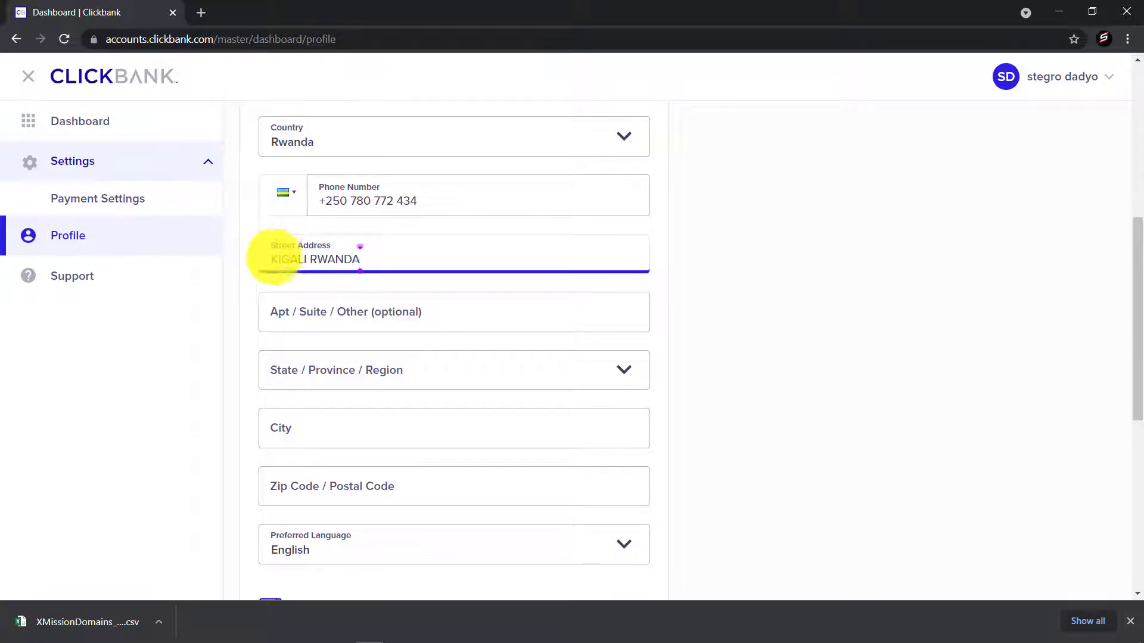
left_click(301, 314)
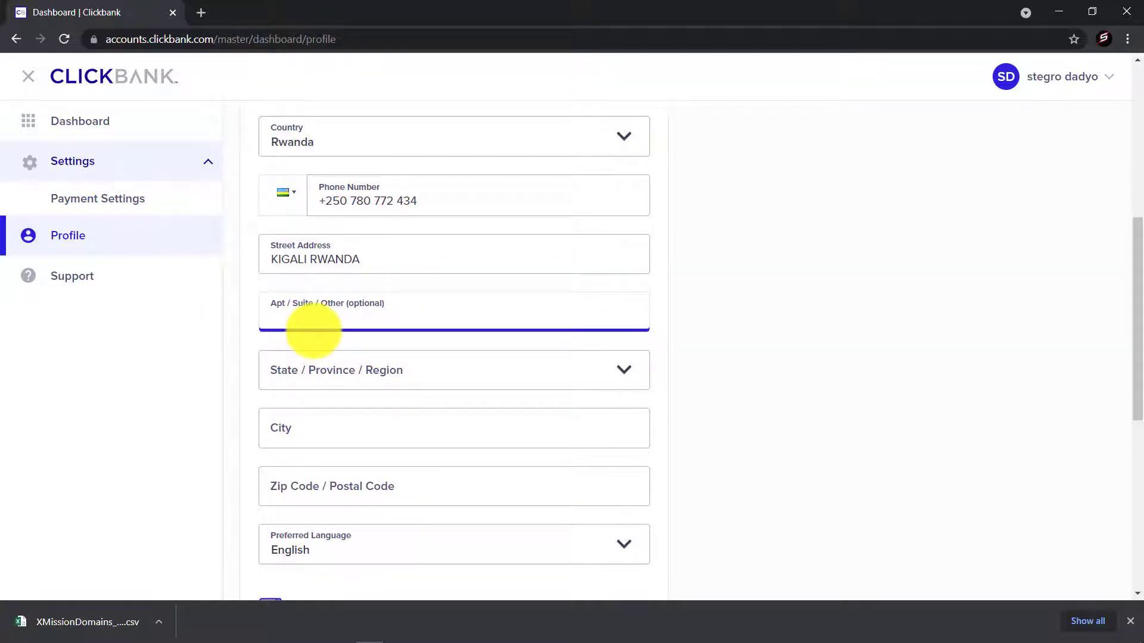
Set region VILLE DE KIGALI, city KIGALI and postal code 0000
left_click(347, 381)
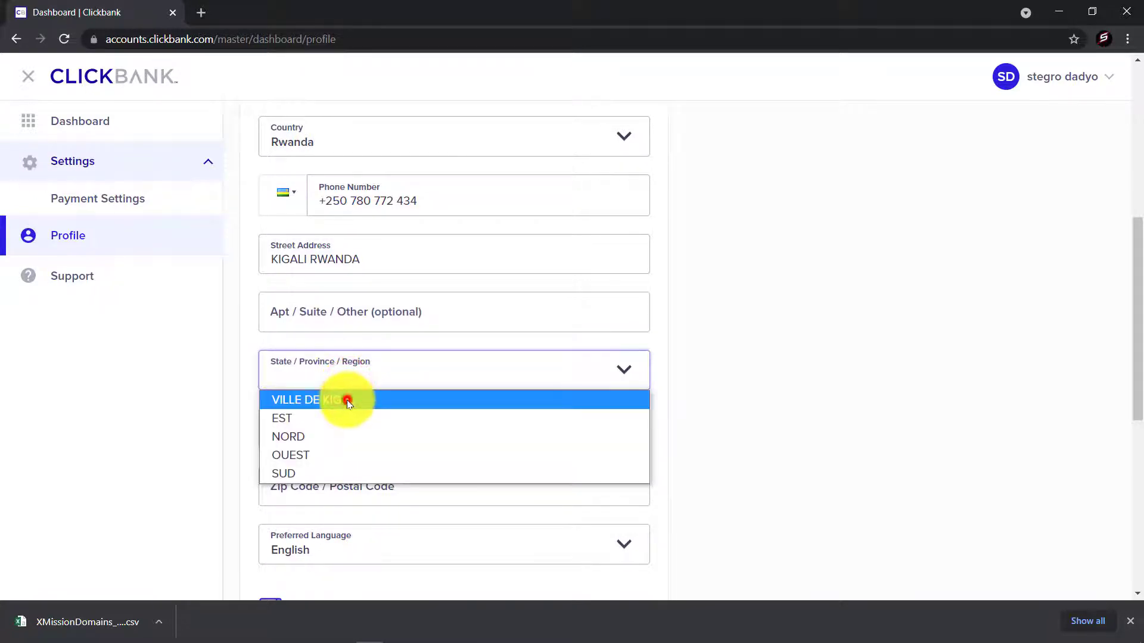
left_click(347, 399)
left_click(350, 439)
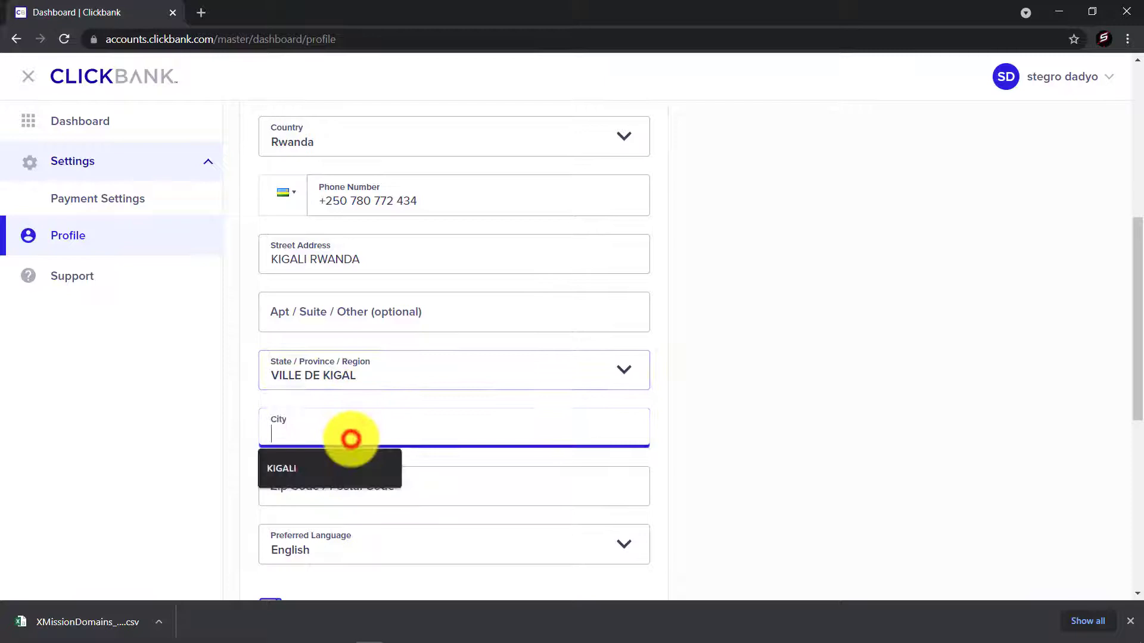
left_click(336, 473)
left_click(437, 482)
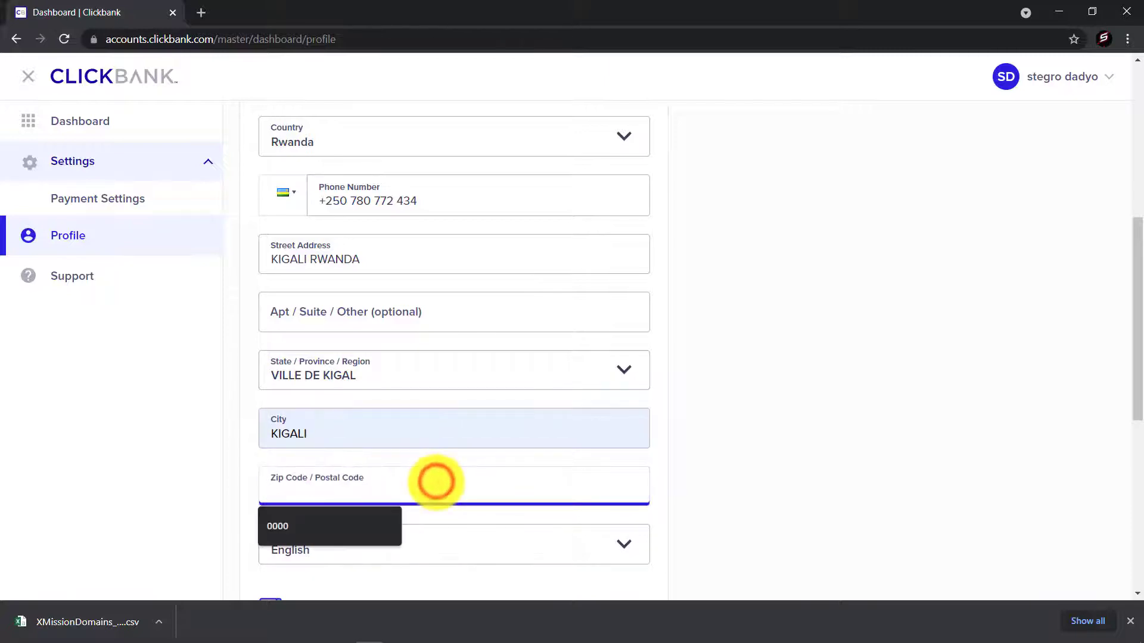
type("0000")
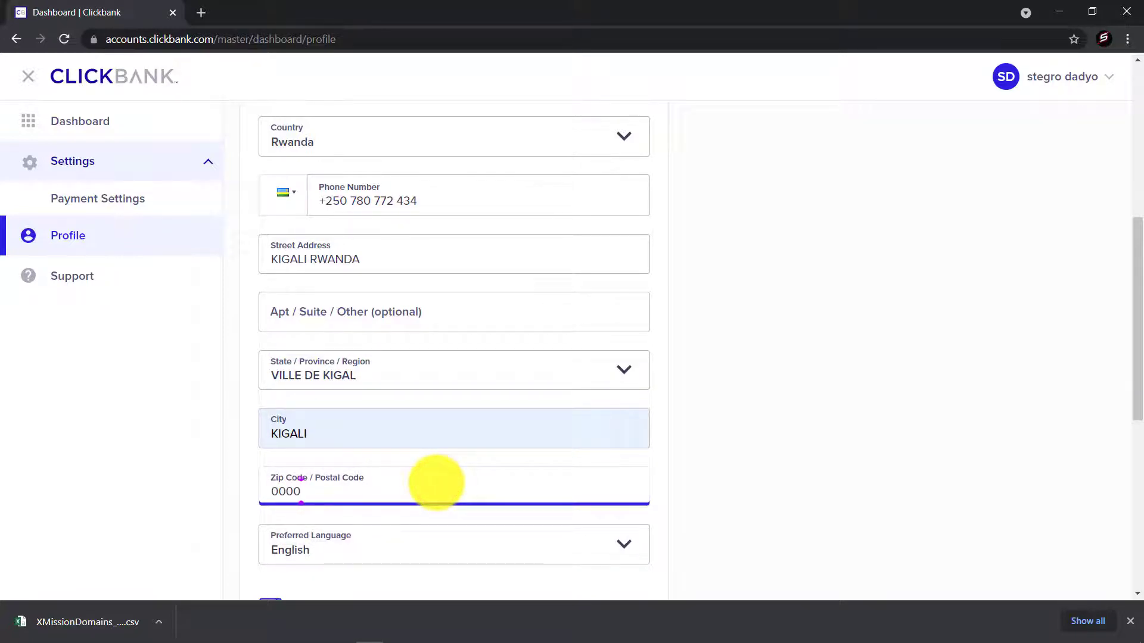
left_click_drag(1131, 378, 1131, 421)
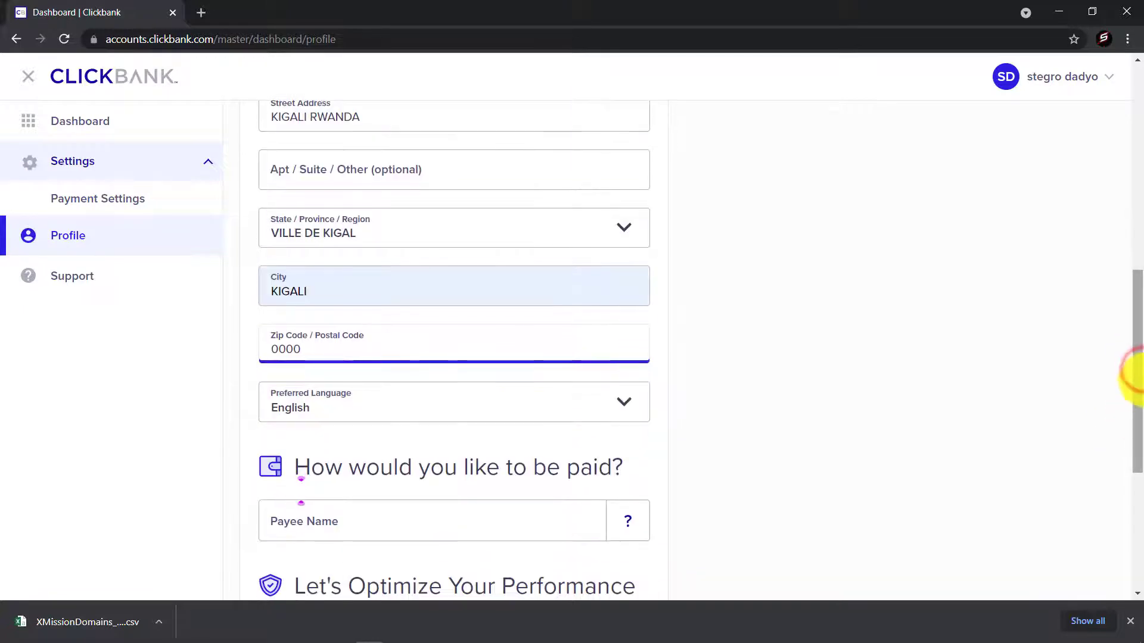
left_click_drag(1134, 377, 1130, 487)
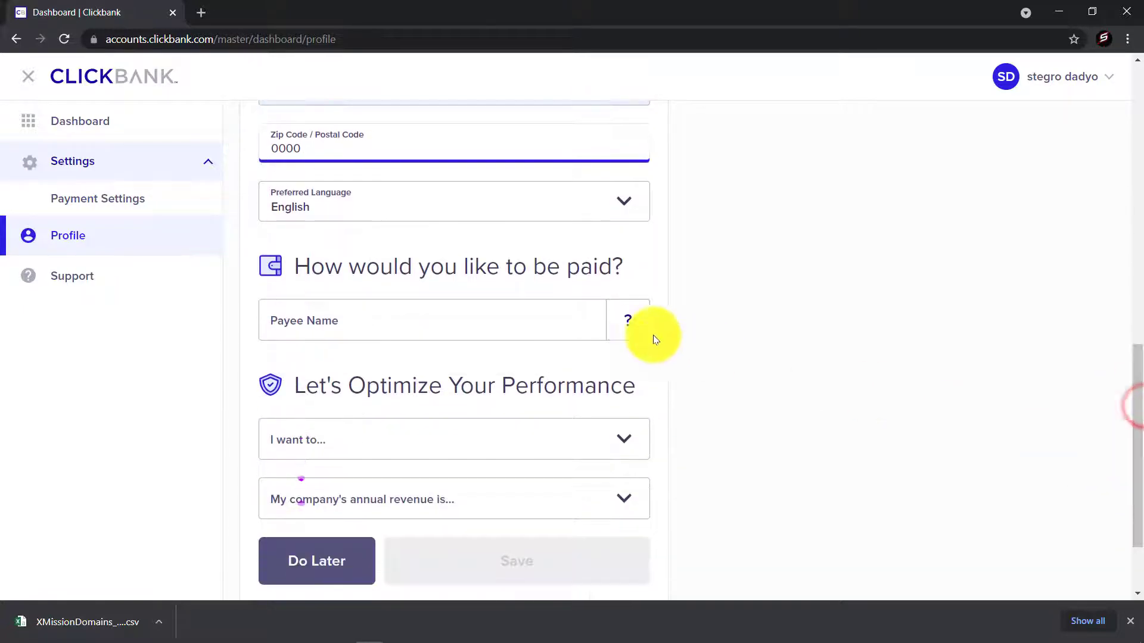
Fill in the payee name, choose 'Promote products as an affiliate' with $0 - $25K revenue, and save the profile
left_click(494, 319)
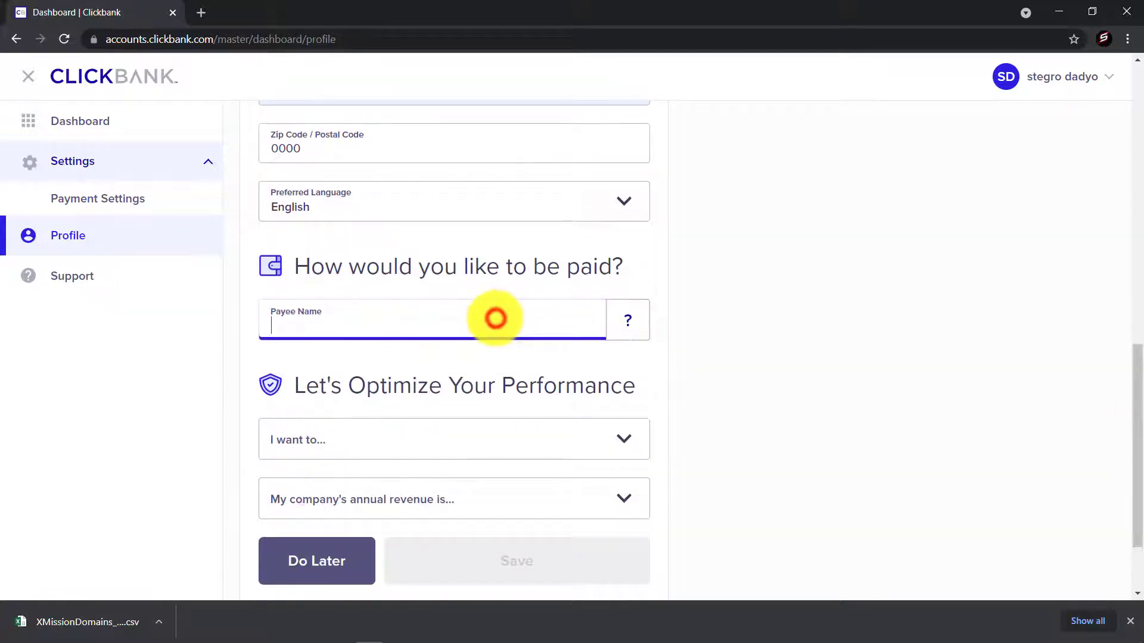
type("STEDRO")
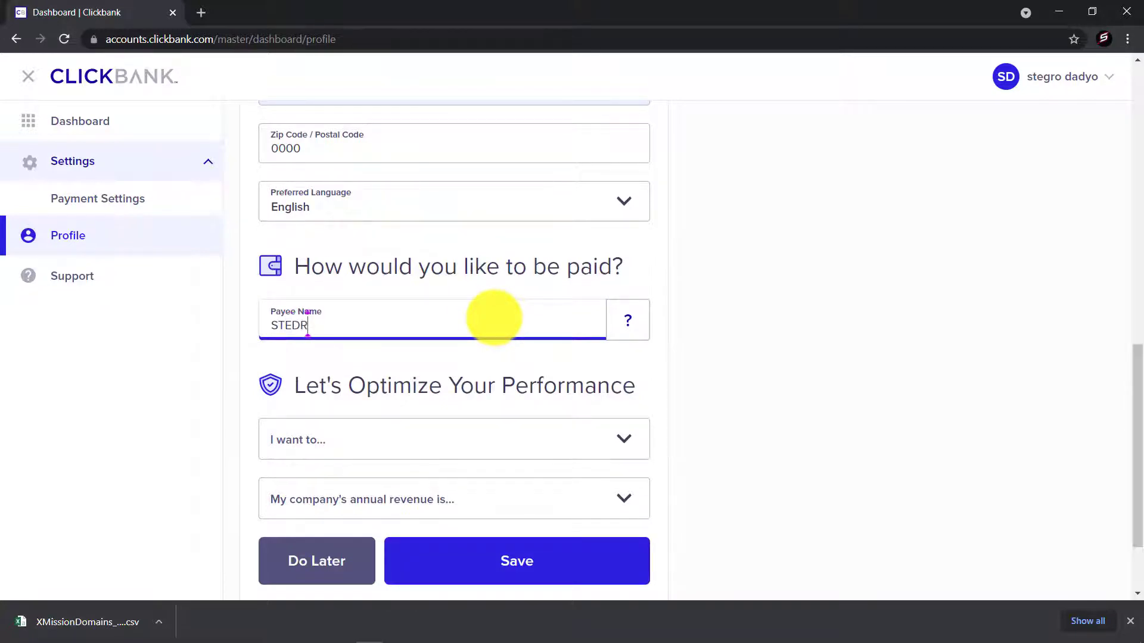
left_click(509, 447)
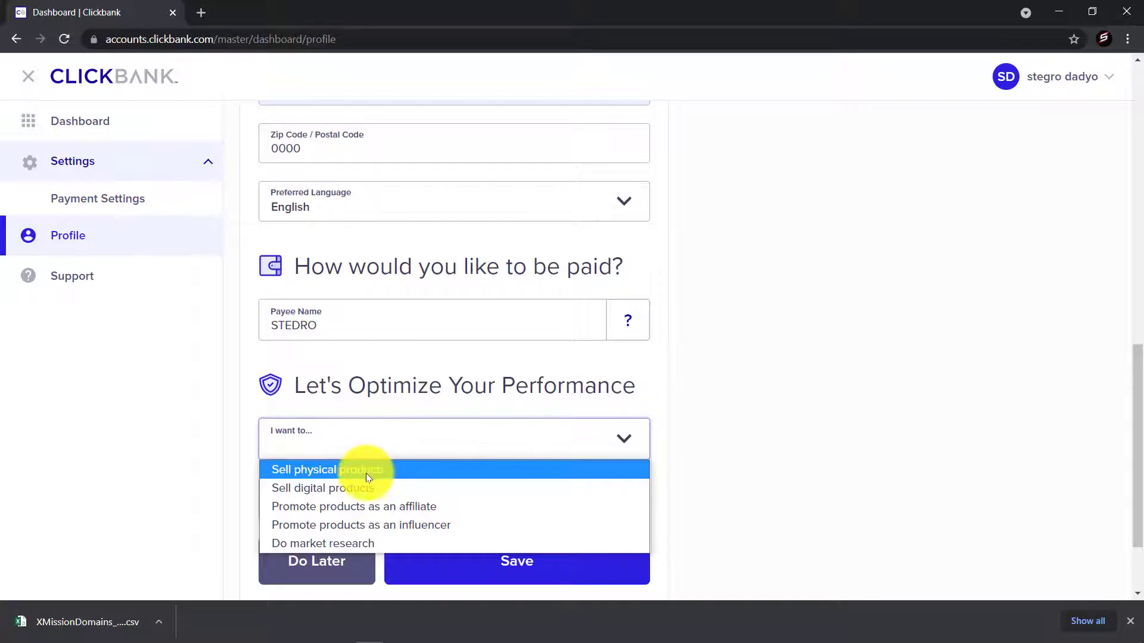
left_click(349, 507)
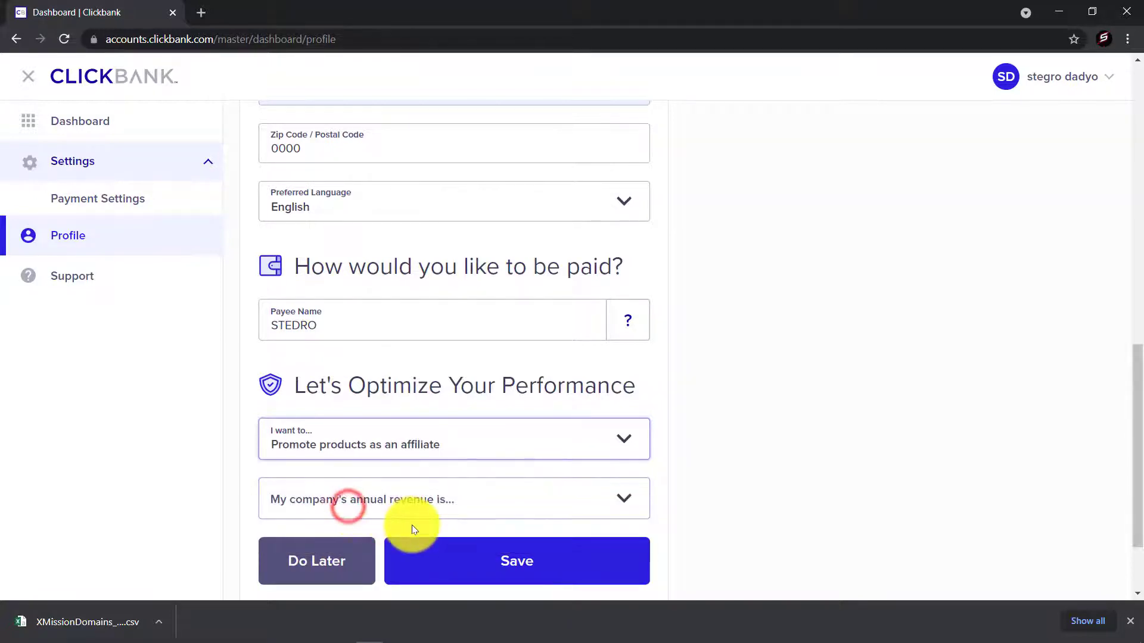
left_click(389, 509)
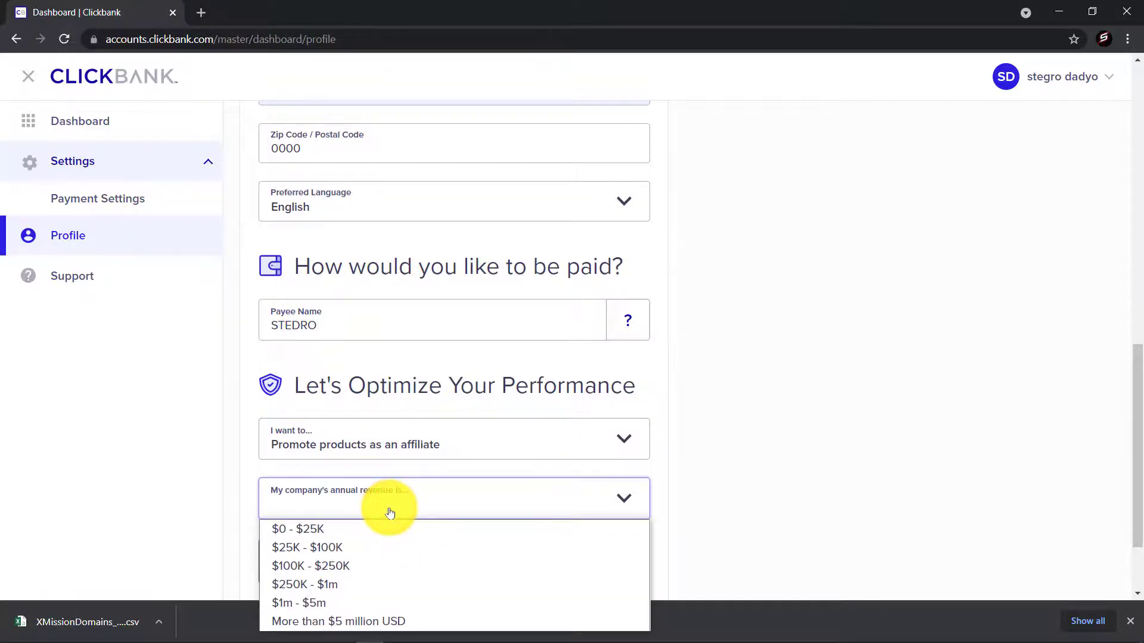
left_click(389, 517)
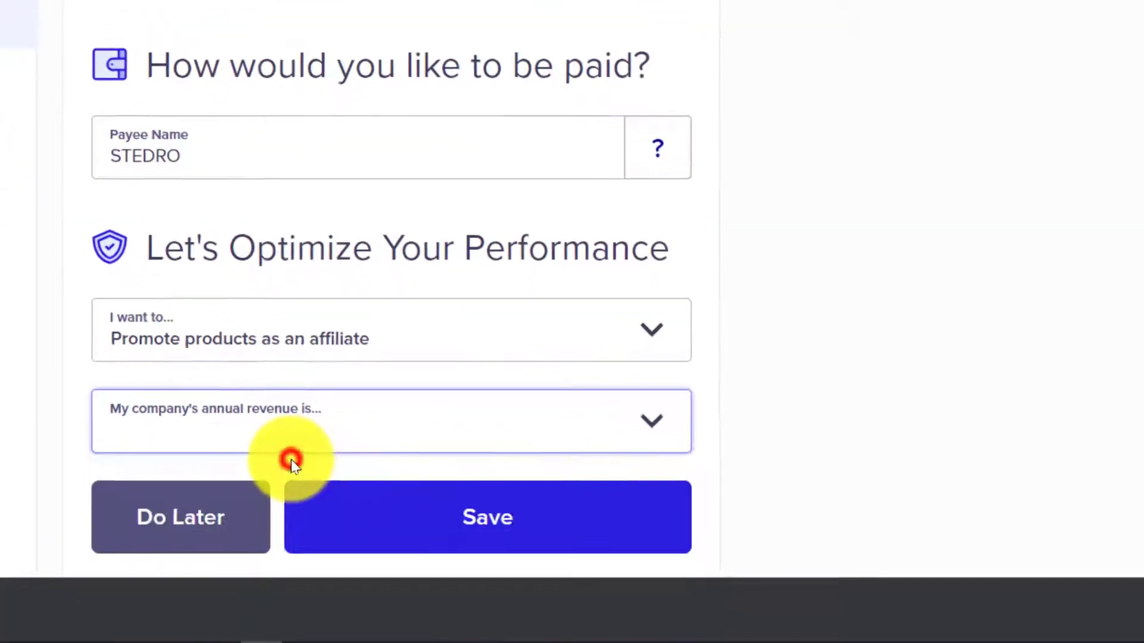
left_click(291, 463)
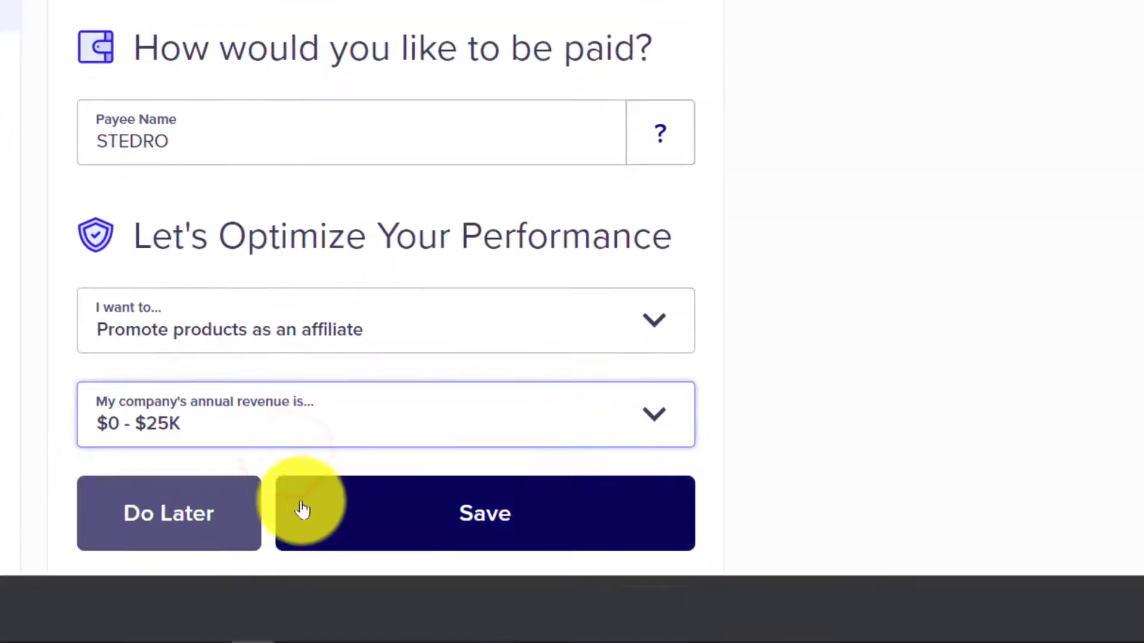
left_click(369, 510)
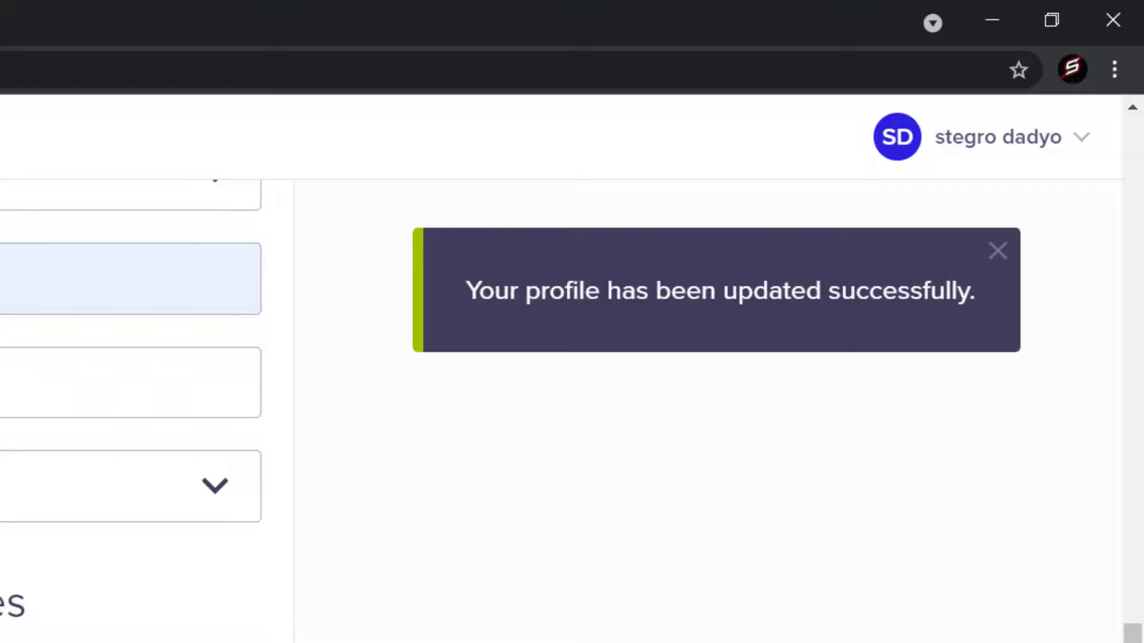
Log back in with the account e-mail and password, skip saving the password, and scroll to Create an Account
left_click(173, 170)
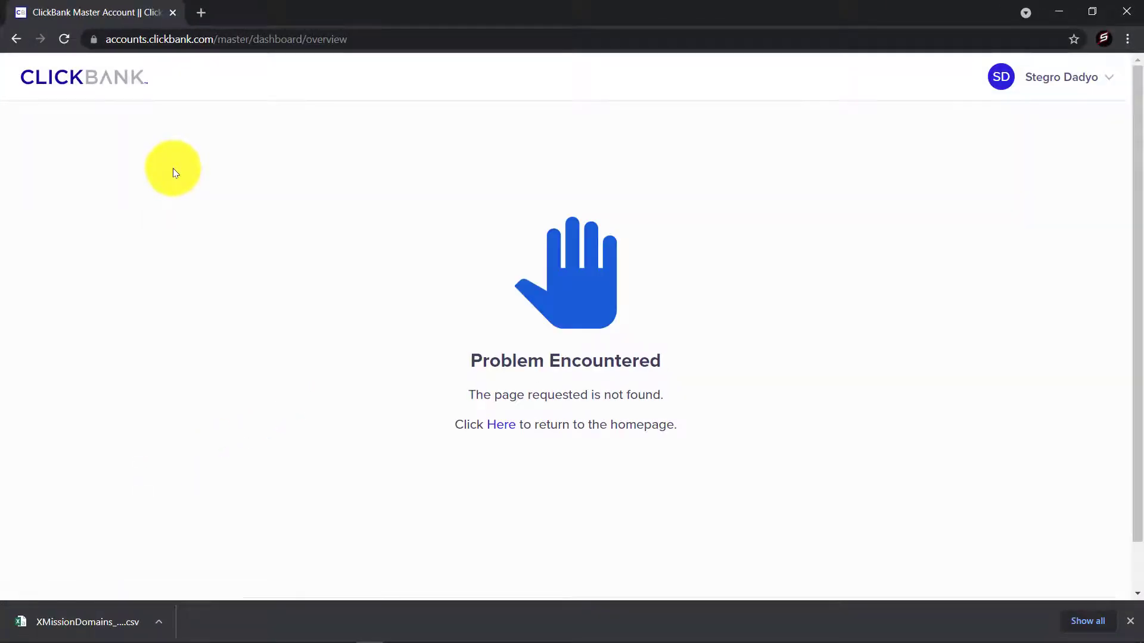
left_click(504, 425)
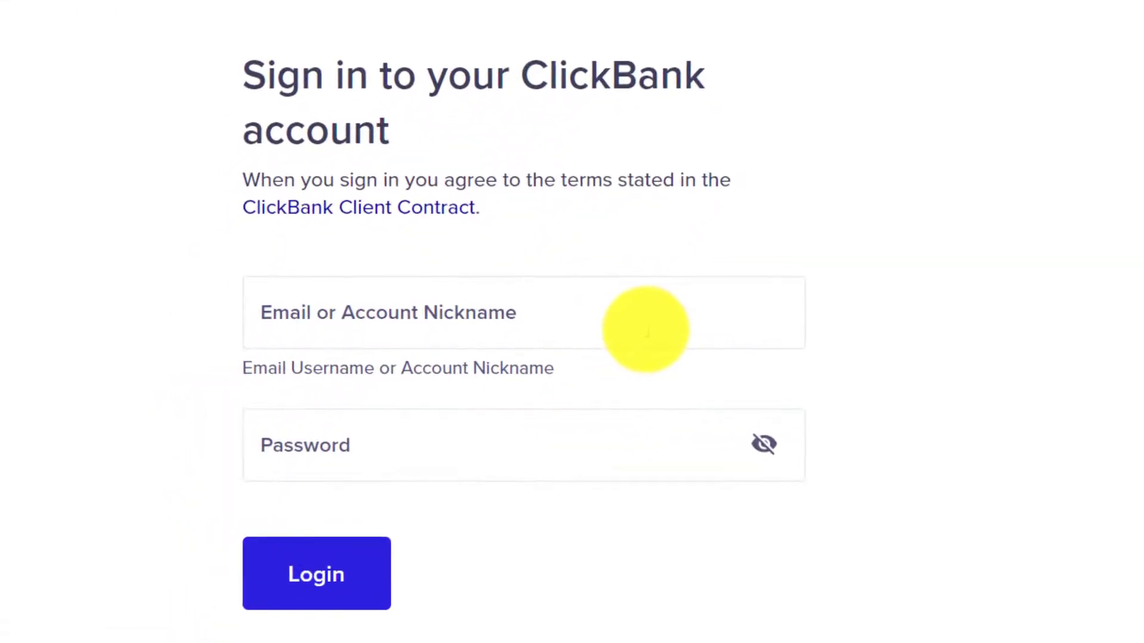
left_click(646, 329)
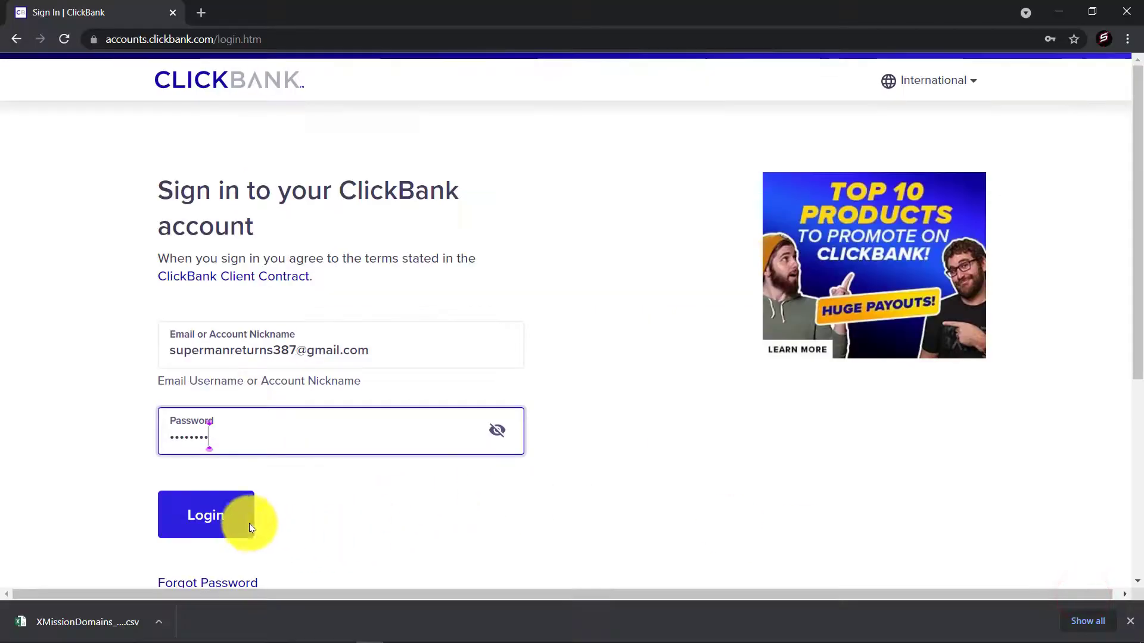
left_click(181, 512)
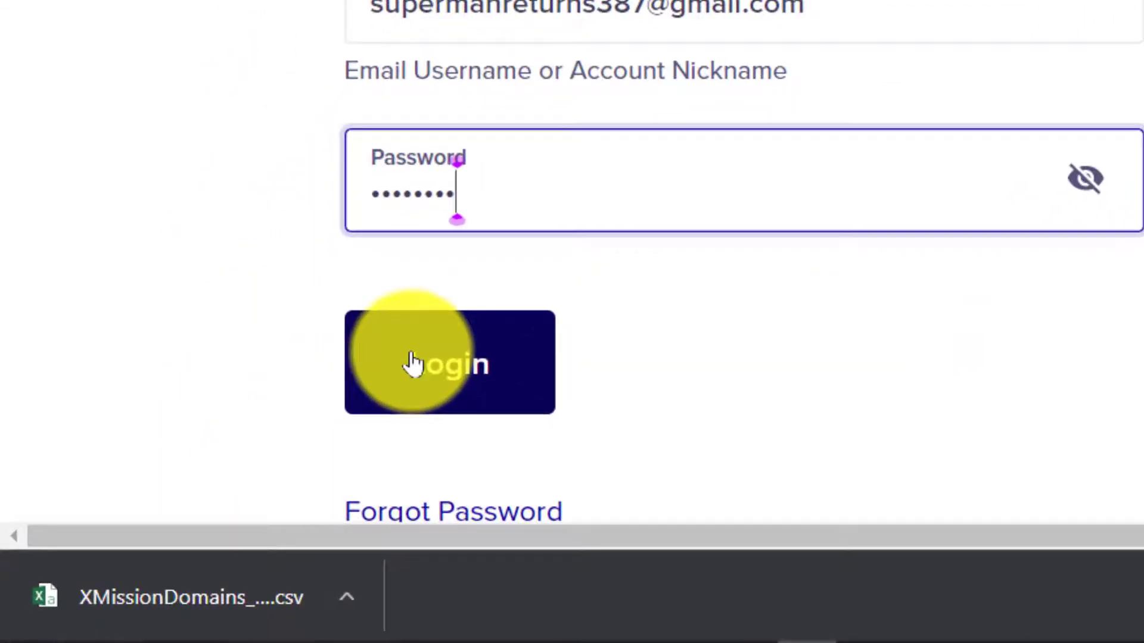
left_click(474, 384)
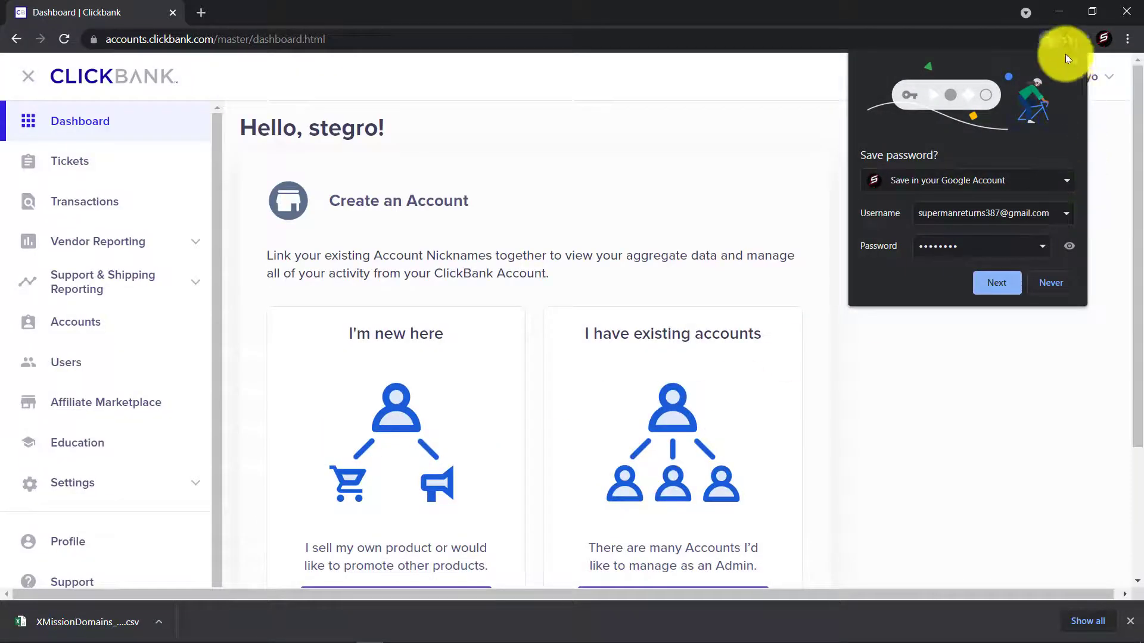
key("Escape")
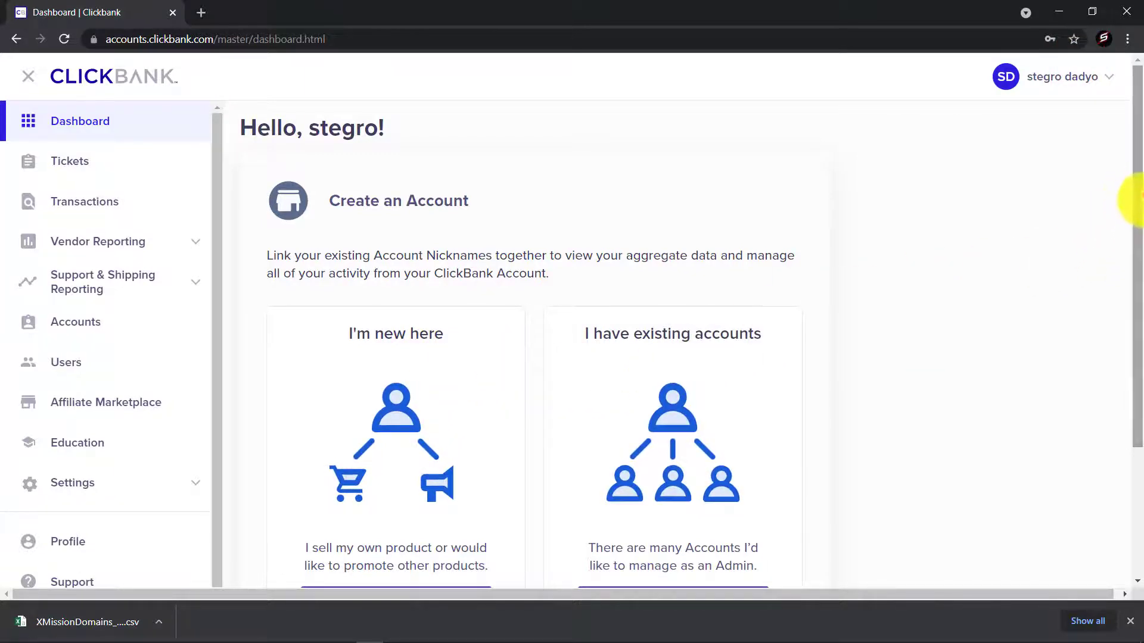
left_click_drag(1138, 204, 1098, 72)
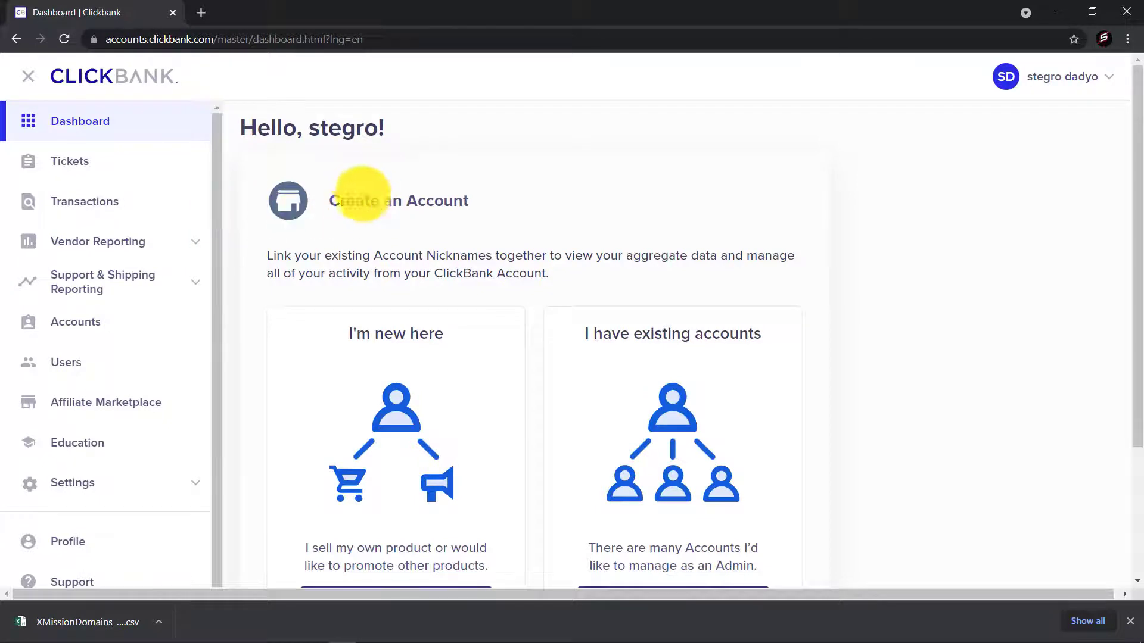
left_click_drag(1138, 171, 1140, 247)
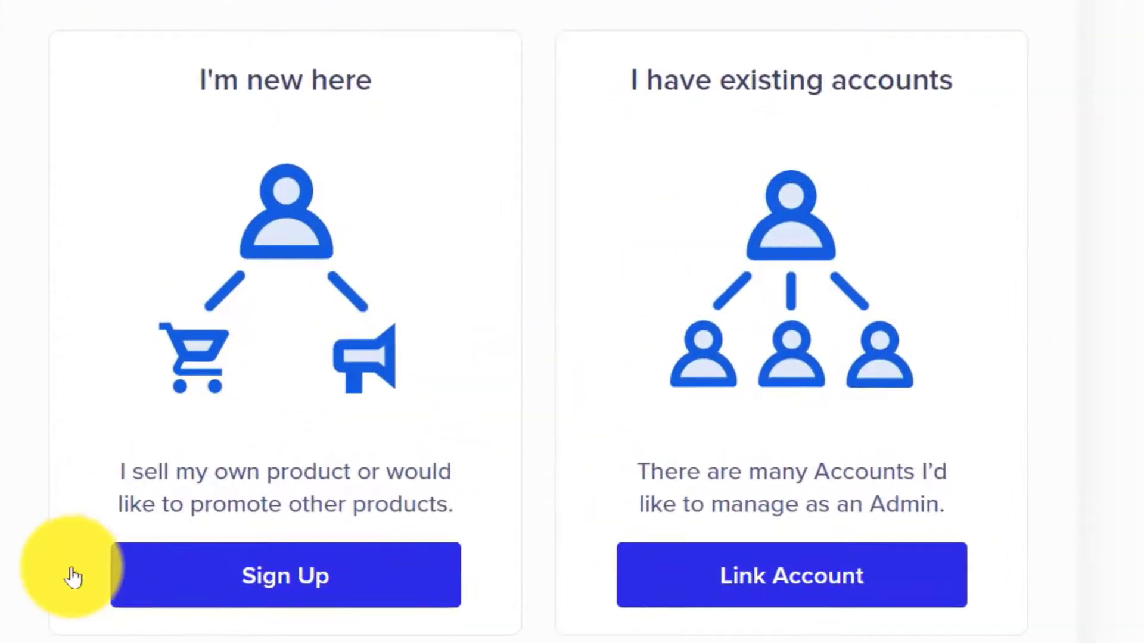
Sign up a new Affiliate-type account under a unique, available nickname
left_click(215, 583)
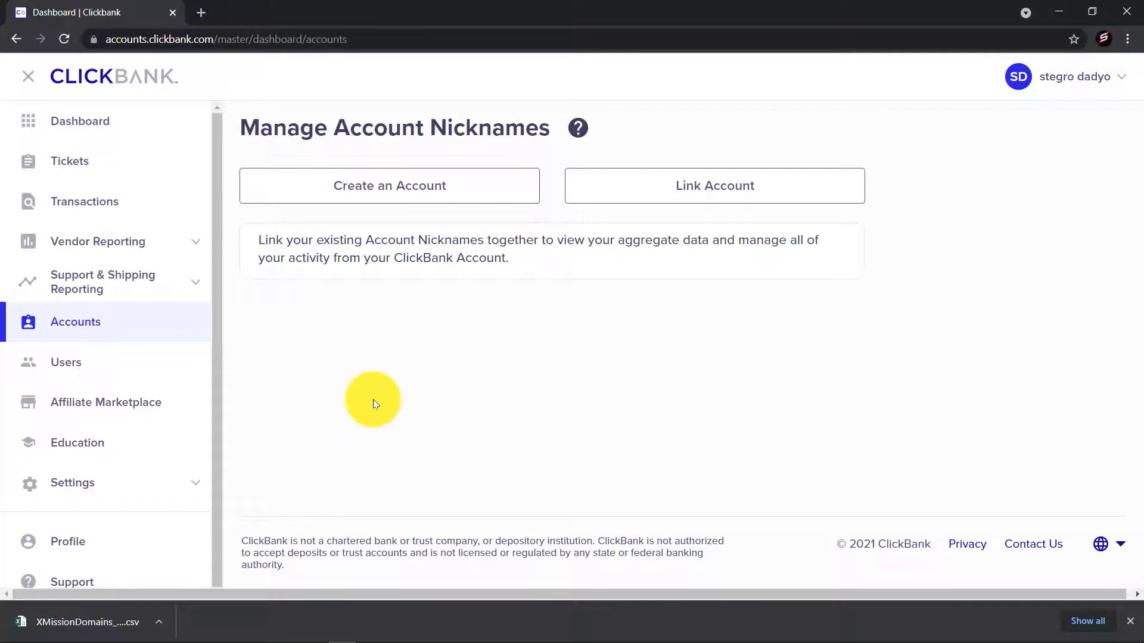
left_click(383, 184)
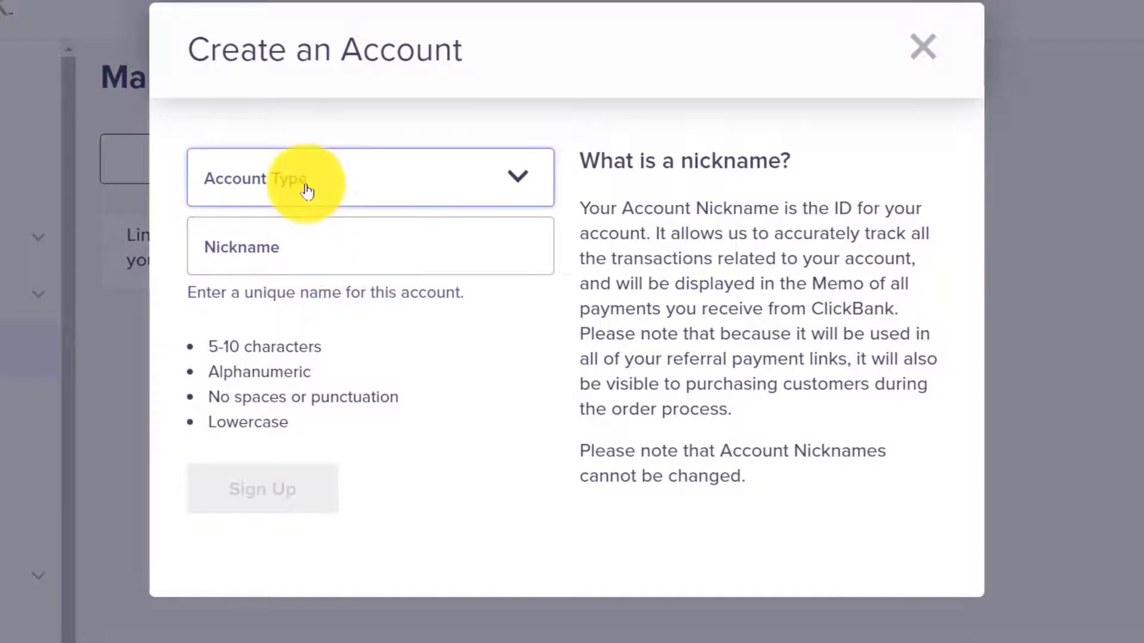
left_click(306, 189)
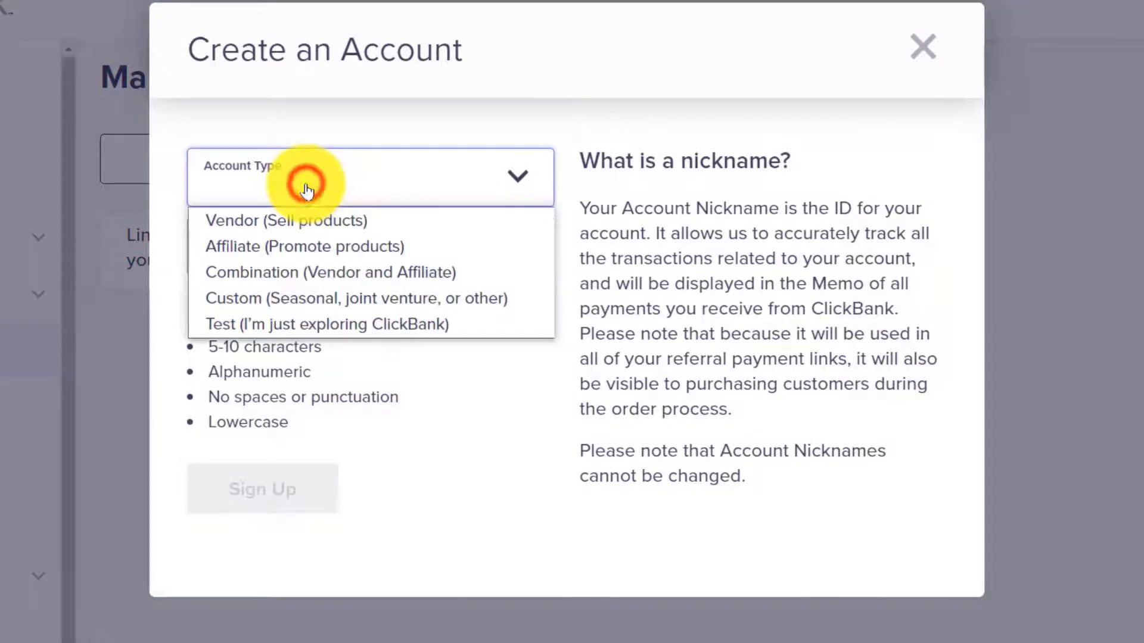
left_click(320, 241)
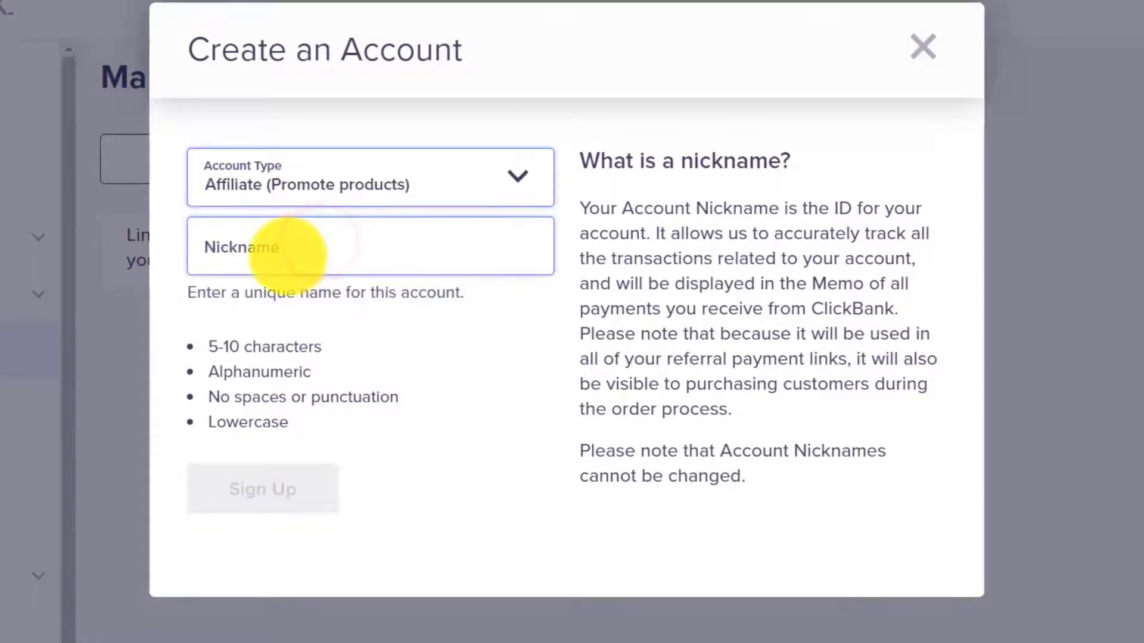
left_click(286, 256)
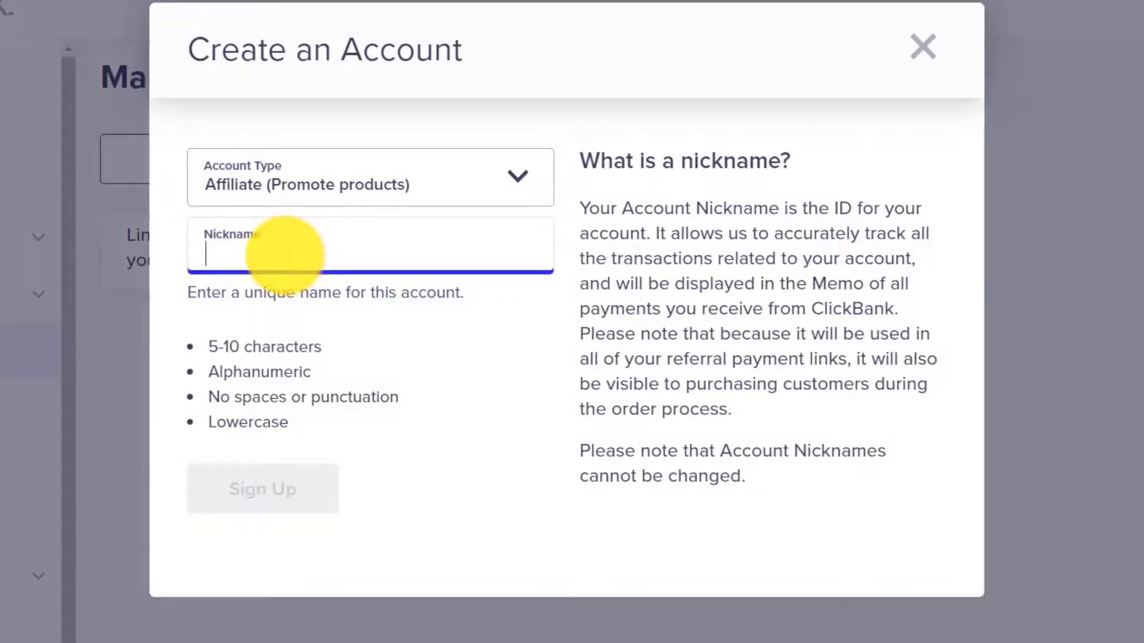
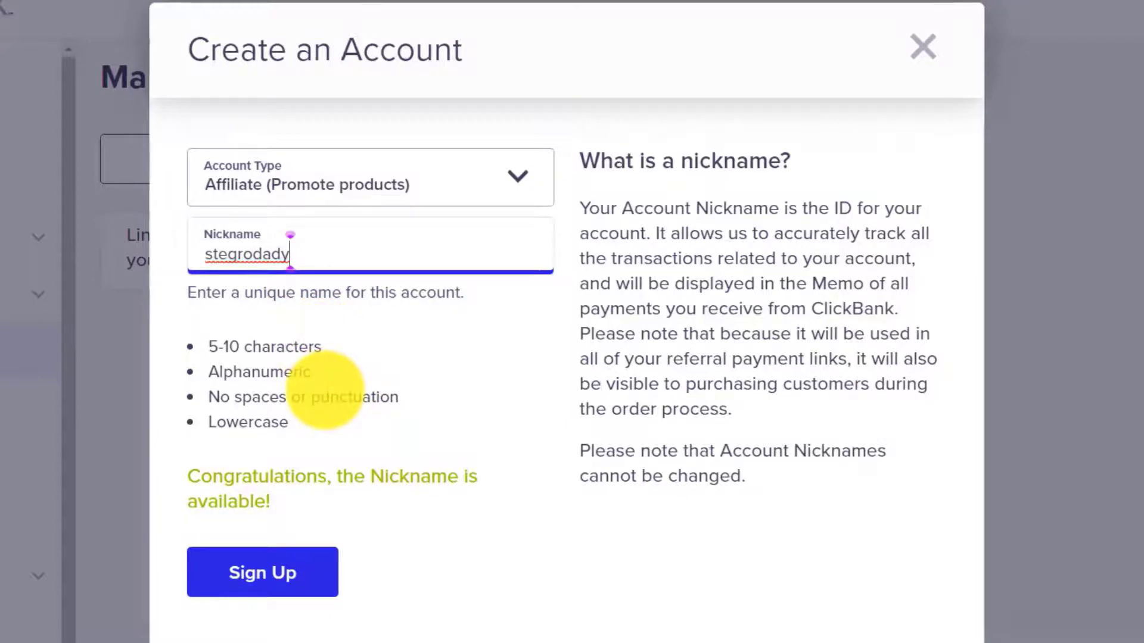
left_click(286, 589)
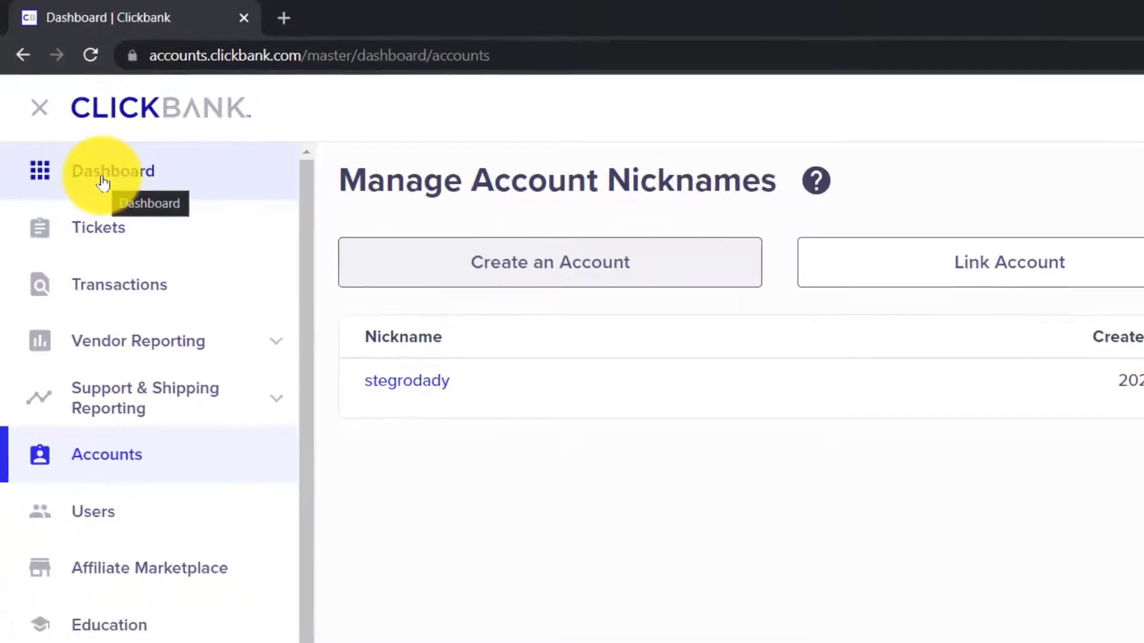
From the Dashboard's Sales by Account list, open the new account nickname's home page in a new tab
left_click(102, 182)
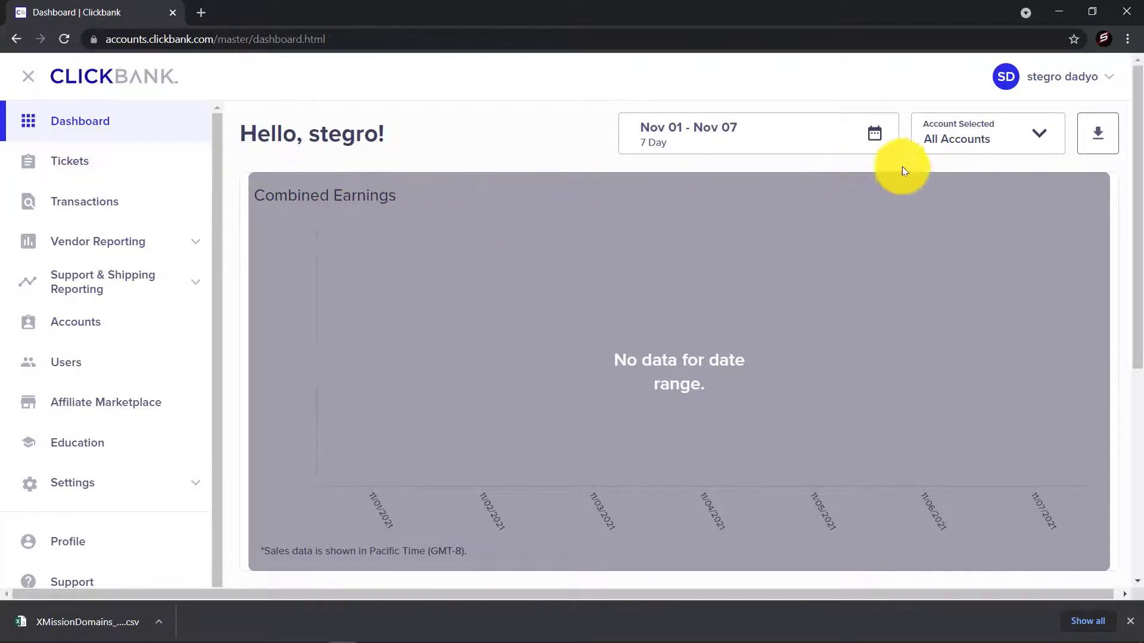
scroll(1131, 242, "down", 4)
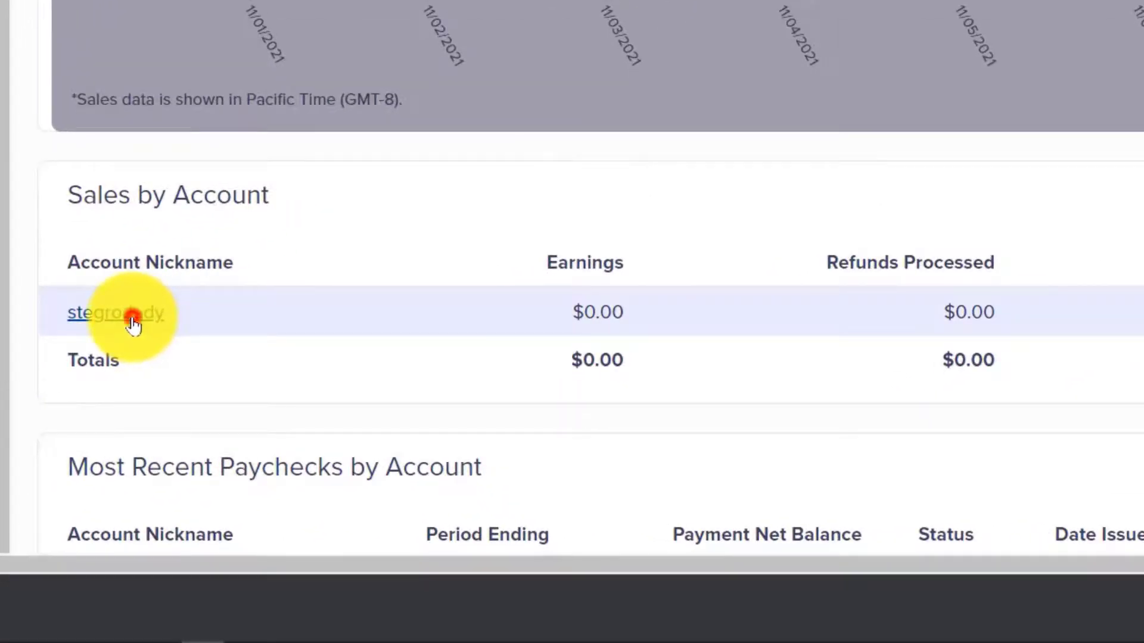
left_click(132, 322)
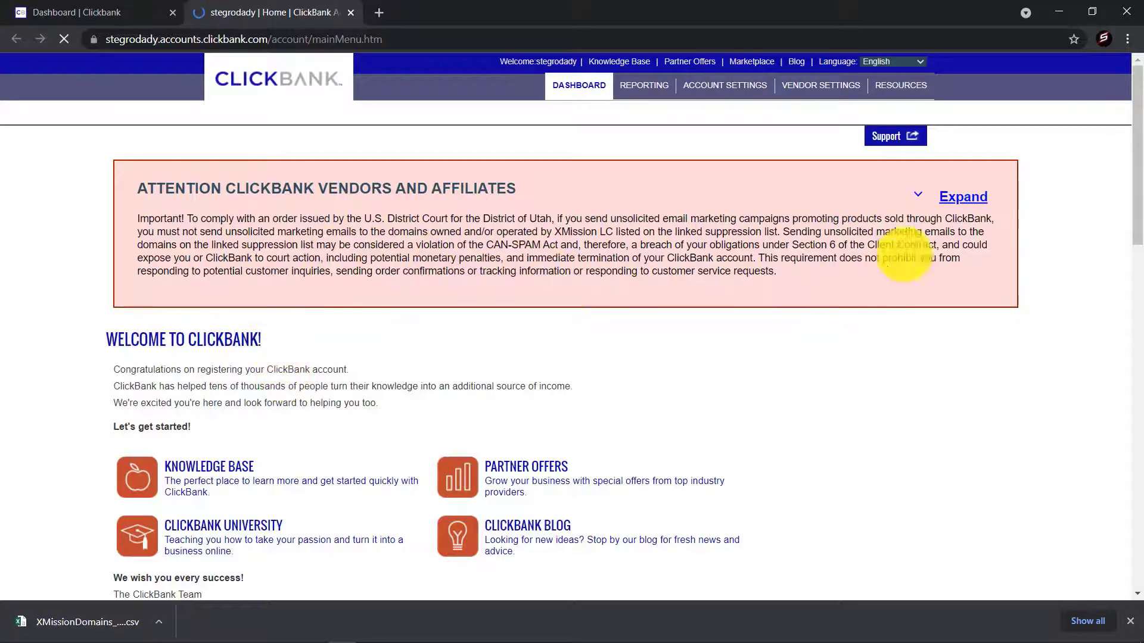
left_click_drag(1138, 149, 1138, 222)
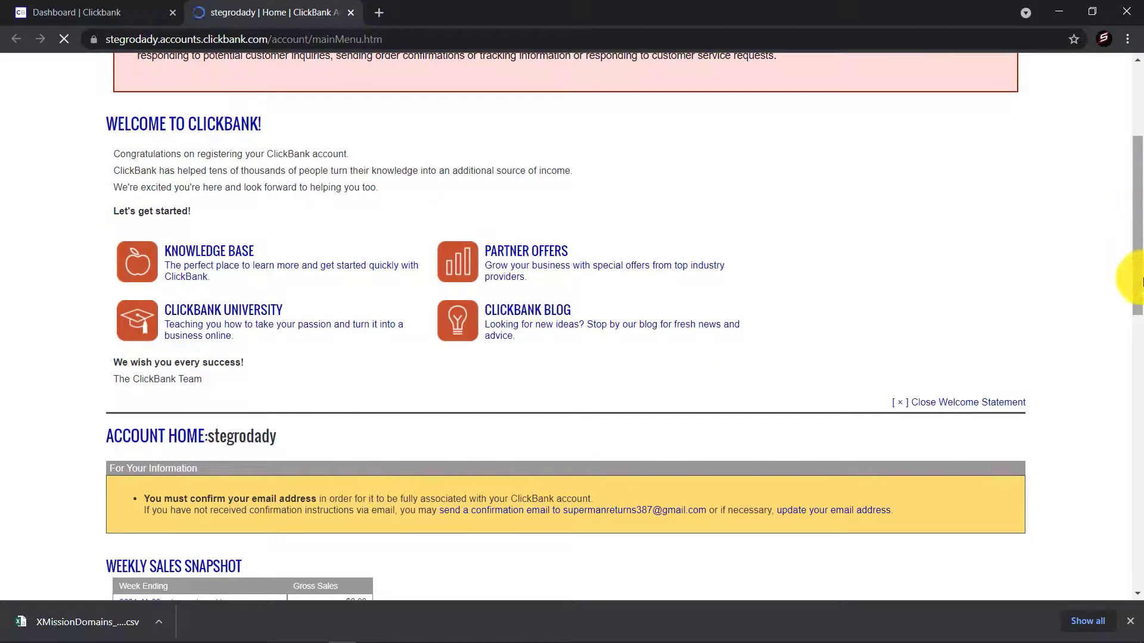
left_click_drag(1139, 262, 1141, 375)
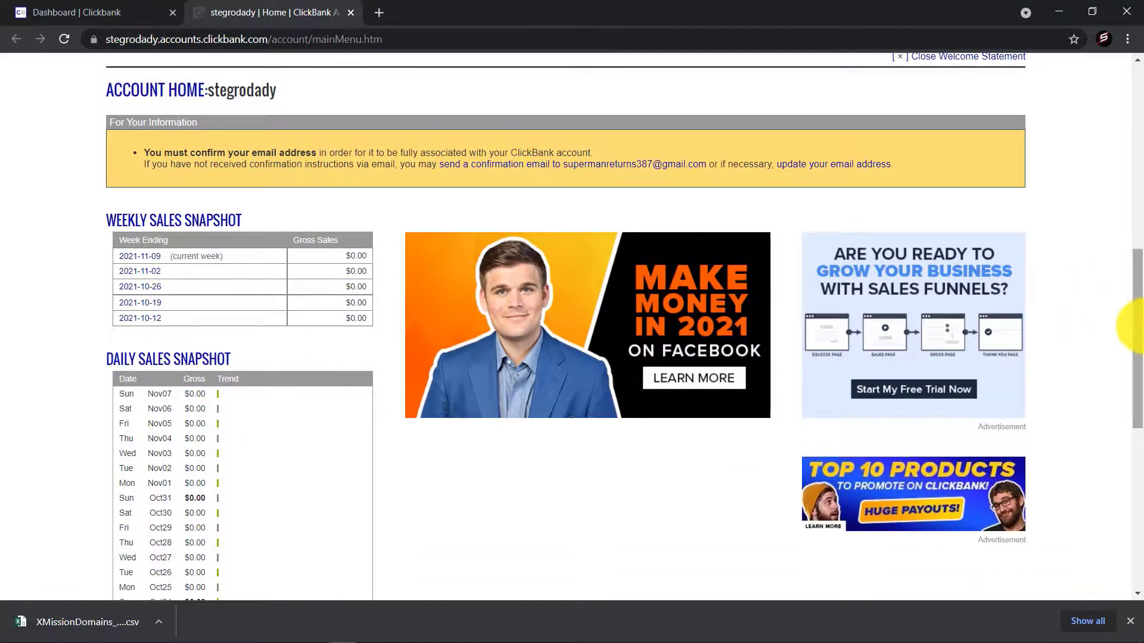
left_click_drag(1139, 327, 1135, 110)
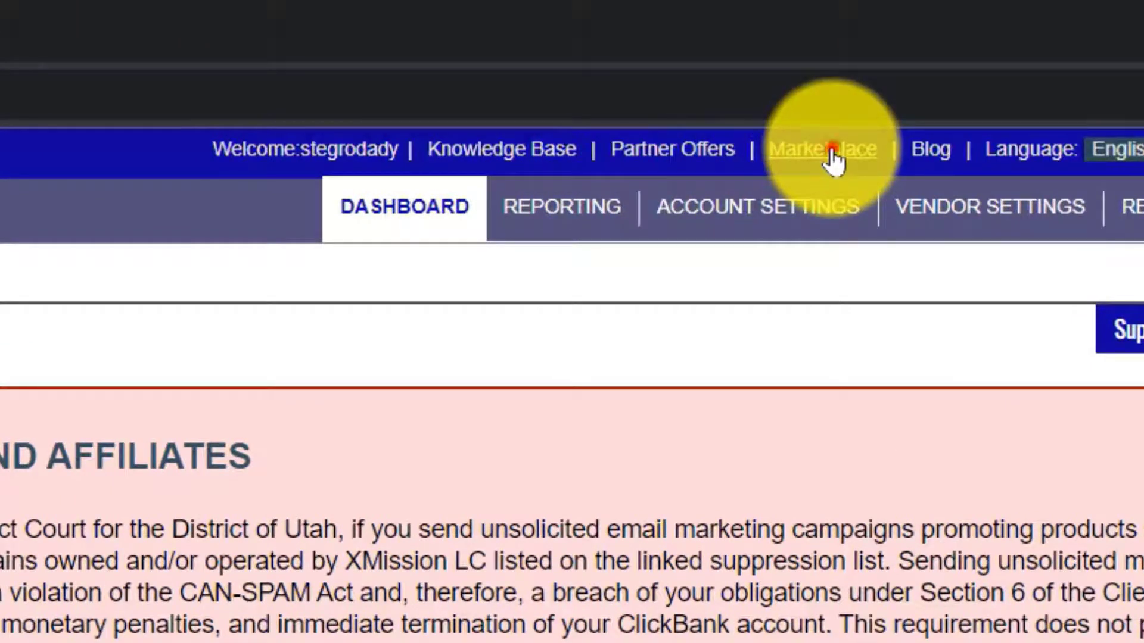
Browse the Marketplace's Health & Fitness category, showing 895 products ranked by popularity
left_click(832, 150)
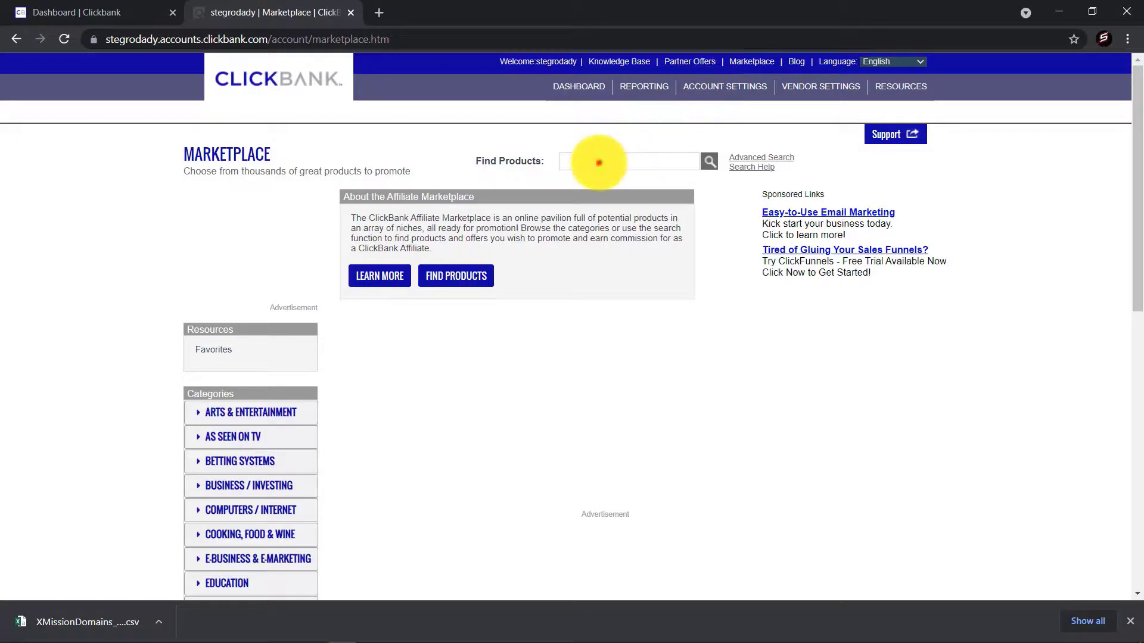
left_click(599, 162)
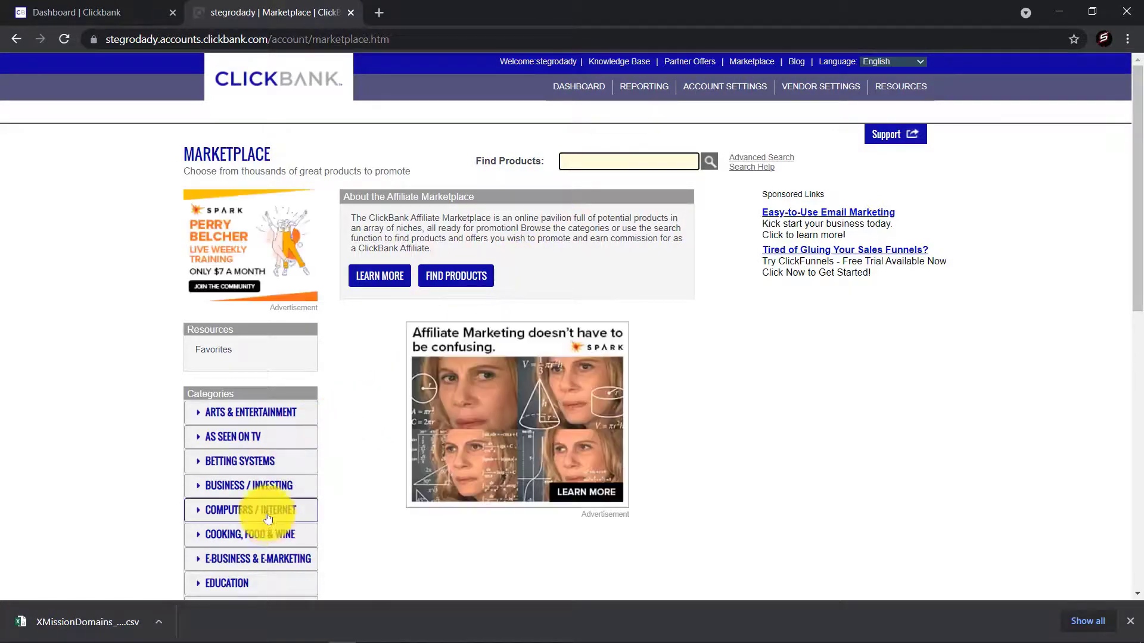
left_click_drag(1136, 178, 1128, 294)
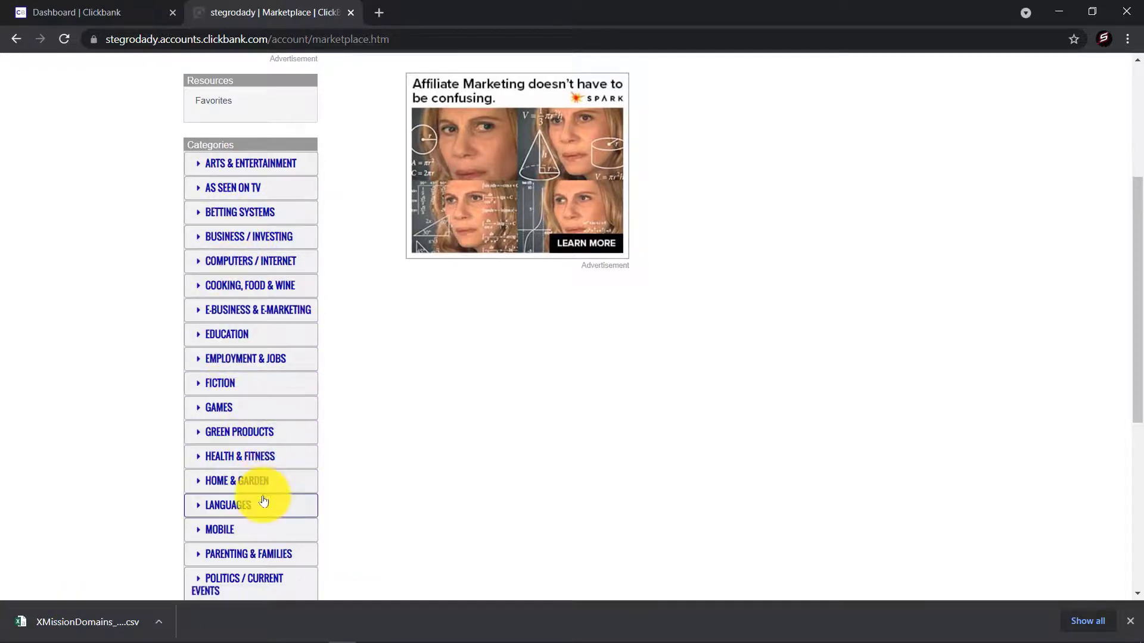
left_click(242, 458)
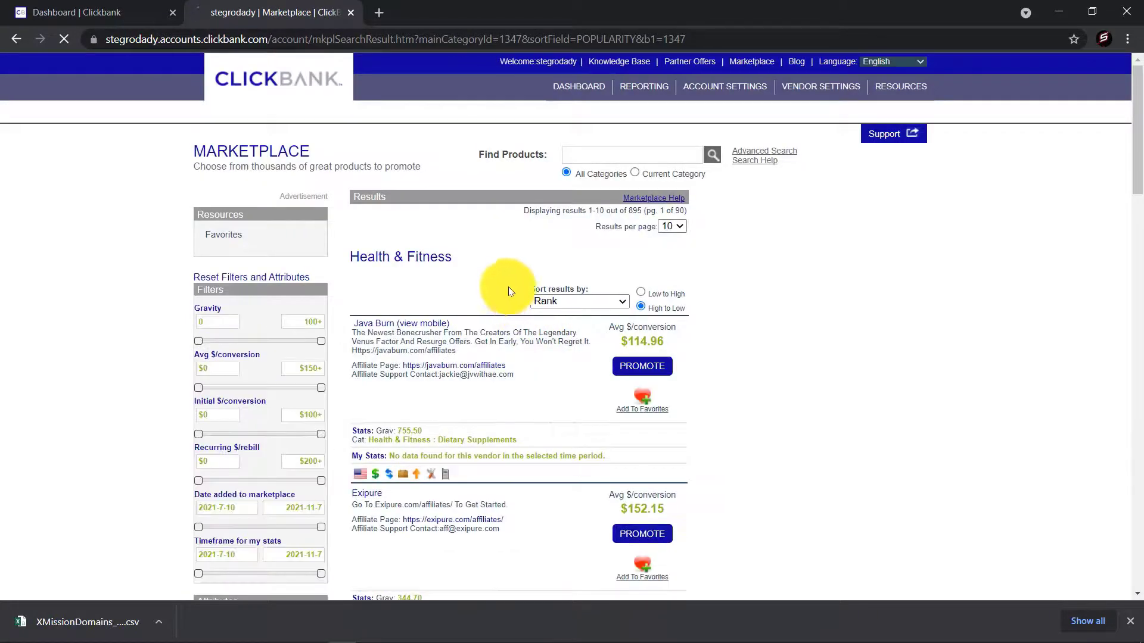
Choose PROMOTE on Java Burn to open its HopLink Generator at 75.0% commission
scroll(1126, 161, "down", 6)
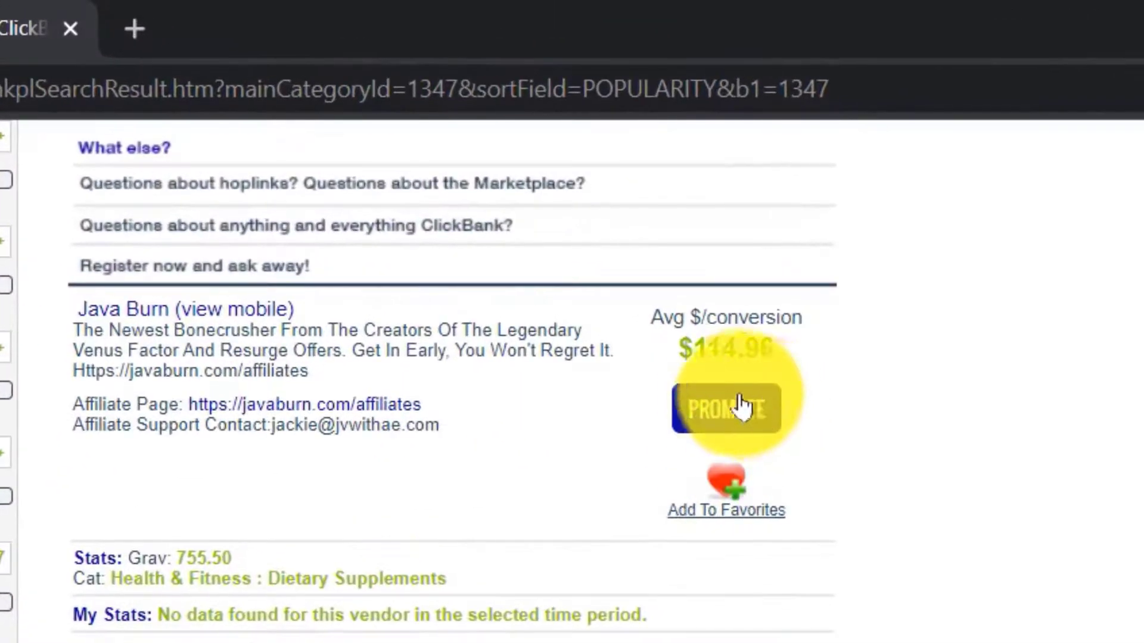
left_click(740, 407)
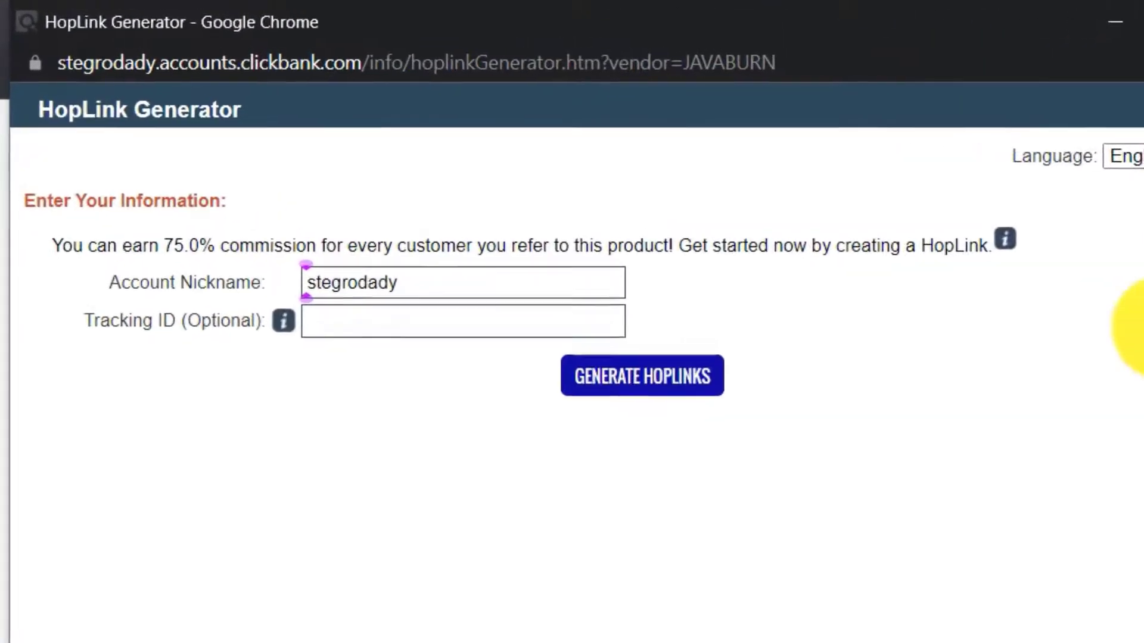
Keep the prefilled account nickname and generate the Java Burn HopLink
left_click_drag(435, 283, 271, 285)
left_click(421, 283)
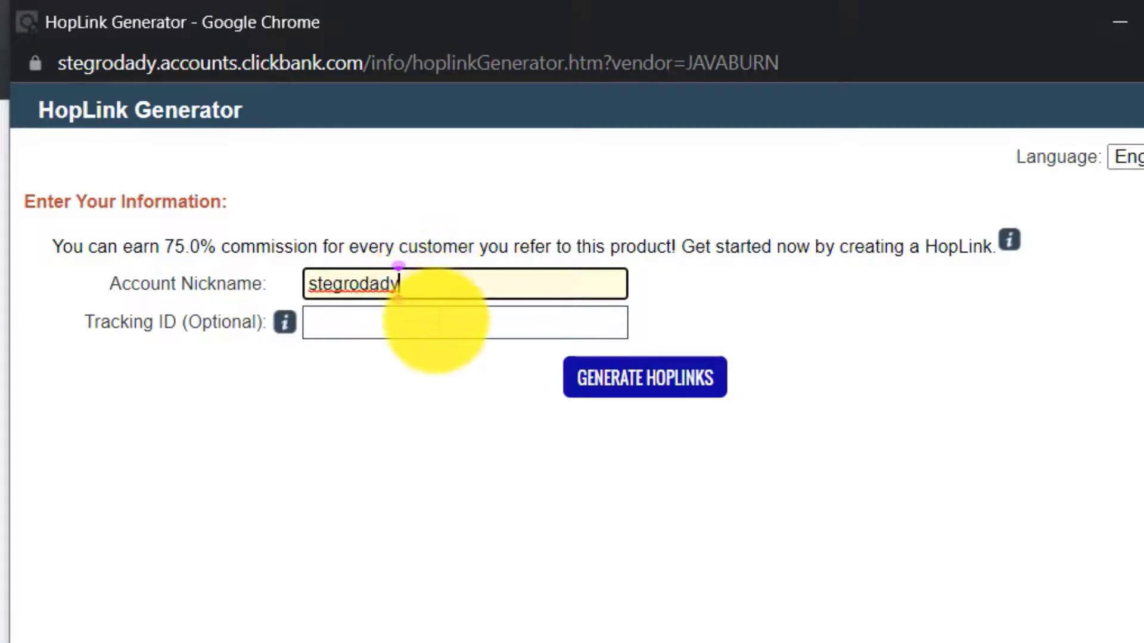
left_click(606, 386)
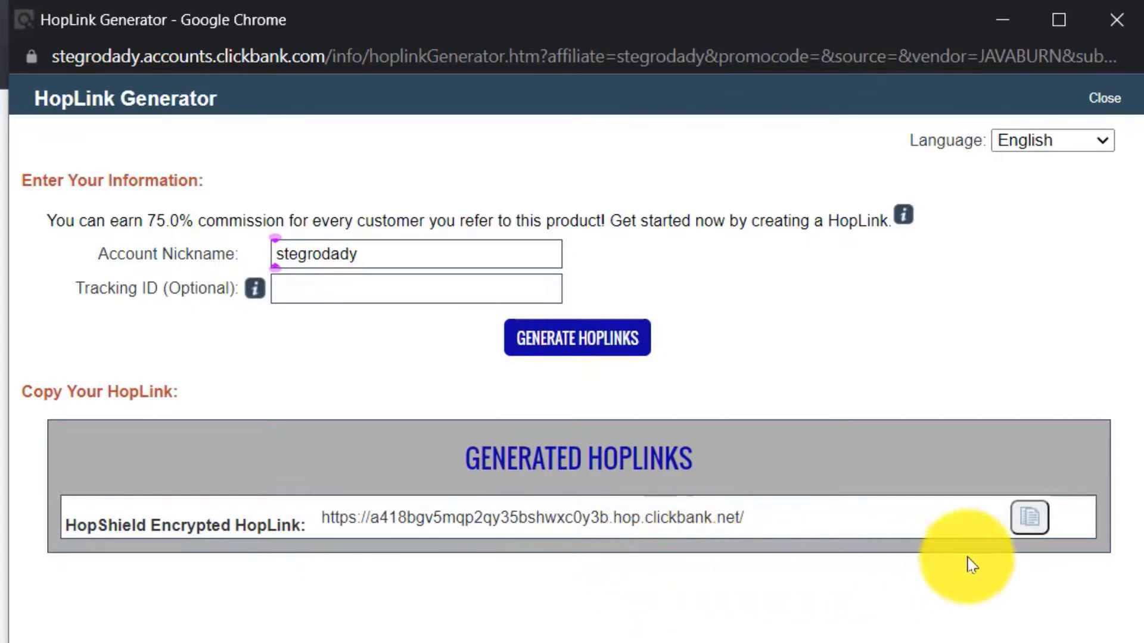
Copy the encrypted HopLink and load it in a new Chrome tab
left_click(1034, 527)
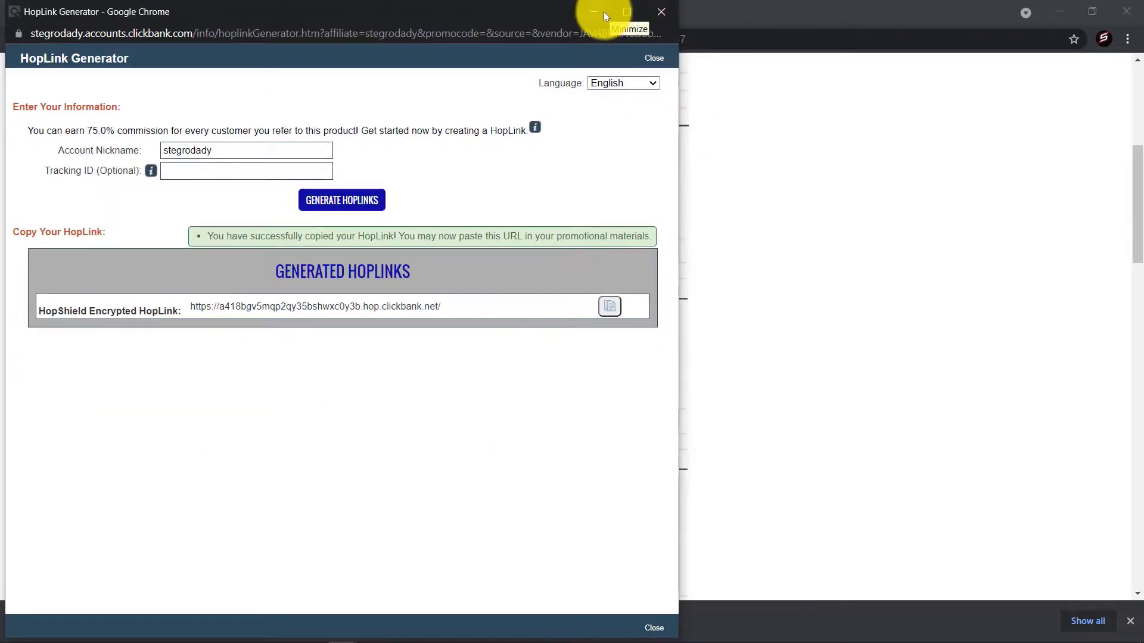
left_click(603, 11)
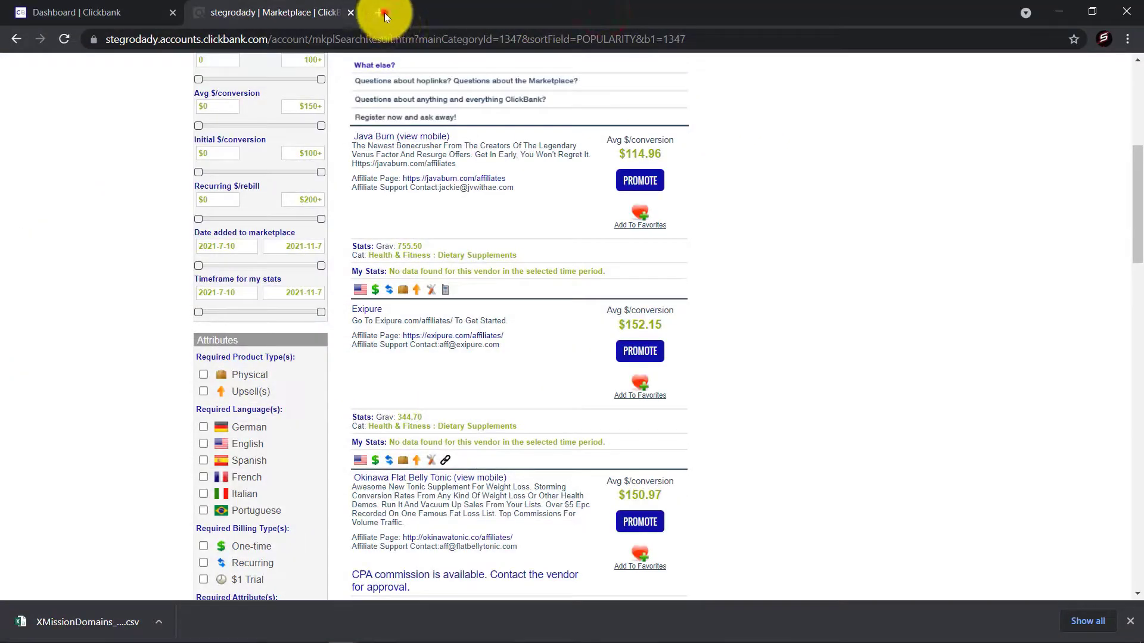
left_click(384, 12)
key("ctrl+v")
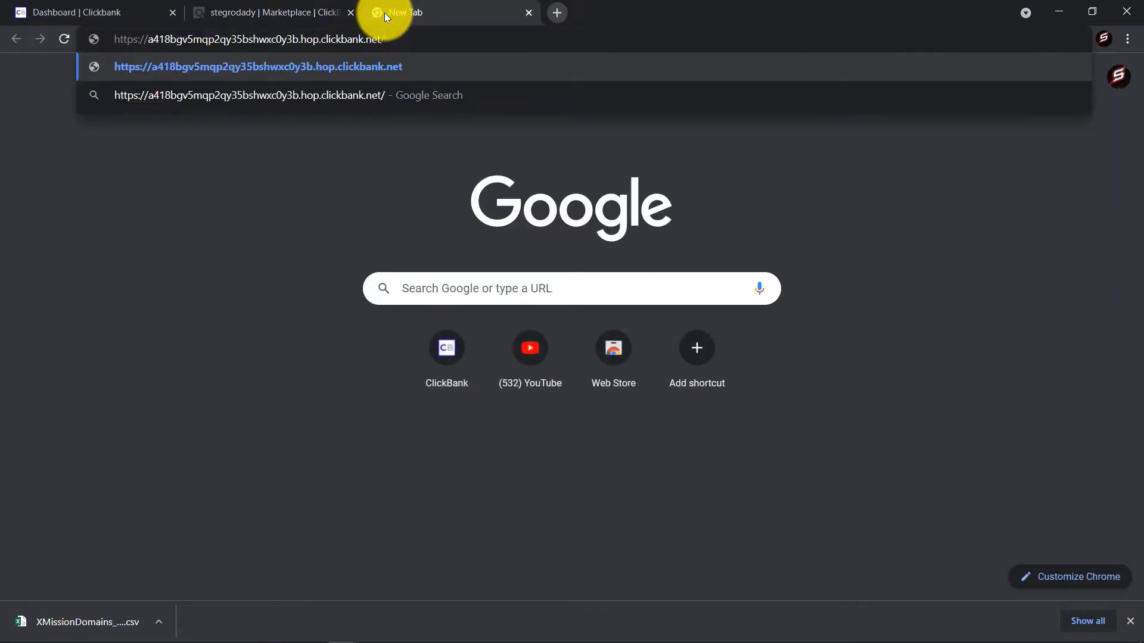
key("Return")
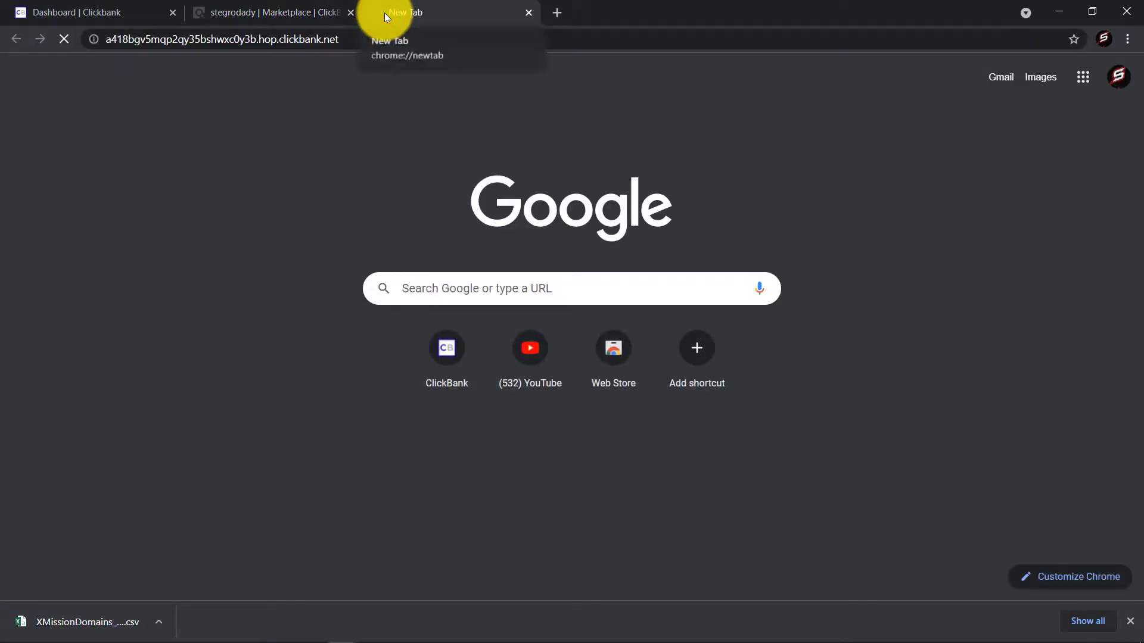